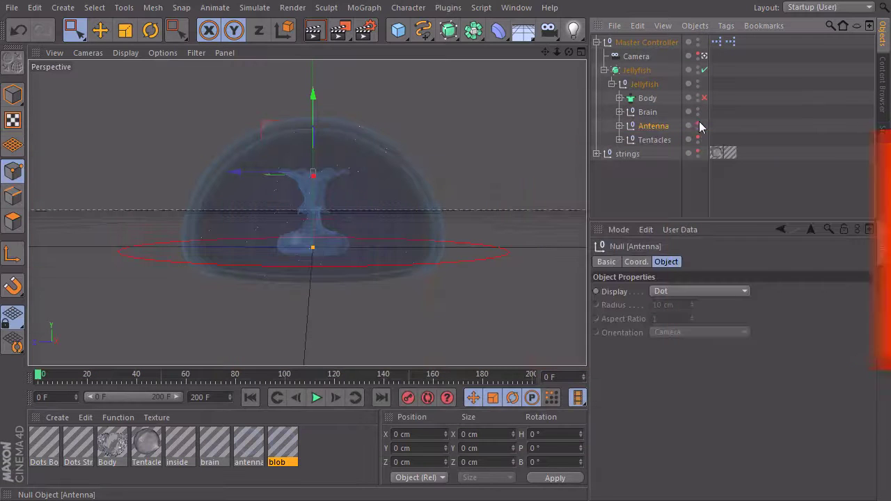
Turn on Antenna's editor visibility and expand it to show Cloner antenna and antenna.1.
{"action": "left_click", "coordinate": [697, 123]}
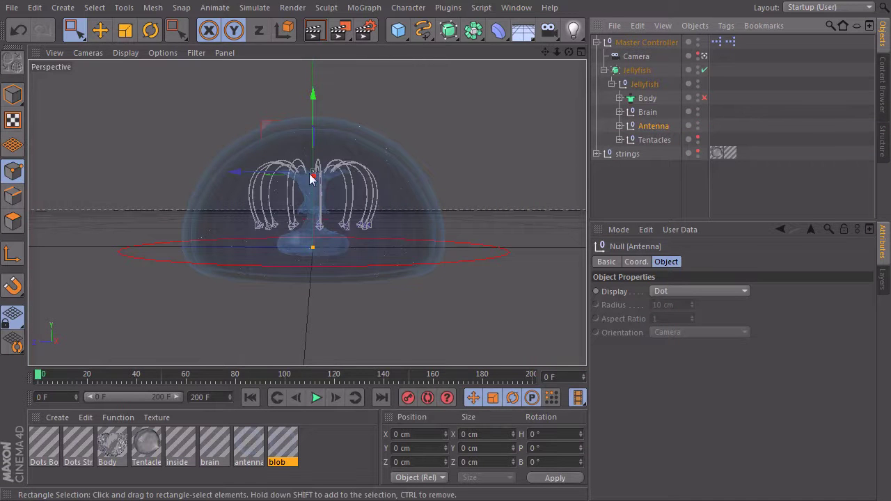
{"action": "scroll", "coordinate": [340, 217], "scroll_direction": "up", "scroll_amount": 8}
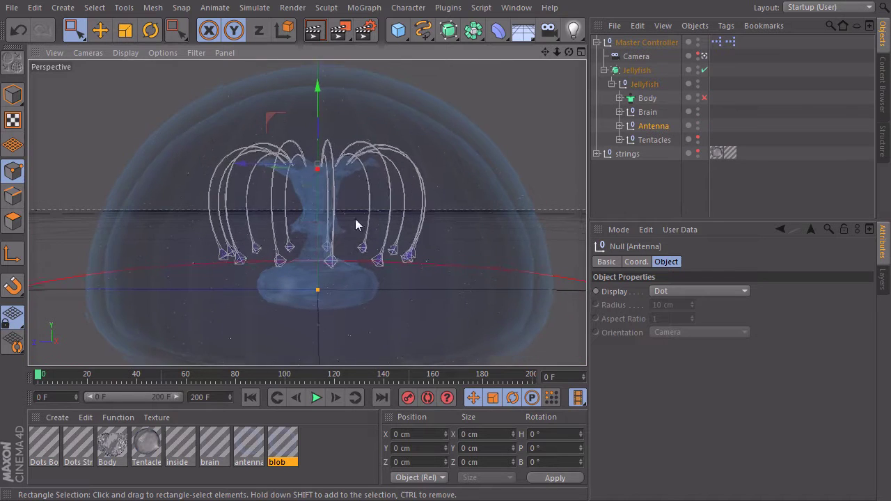
{"action": "left_click_drag", "start_coordinate": [240, 165], "coordinate": [277, 232], "text": "alt"}
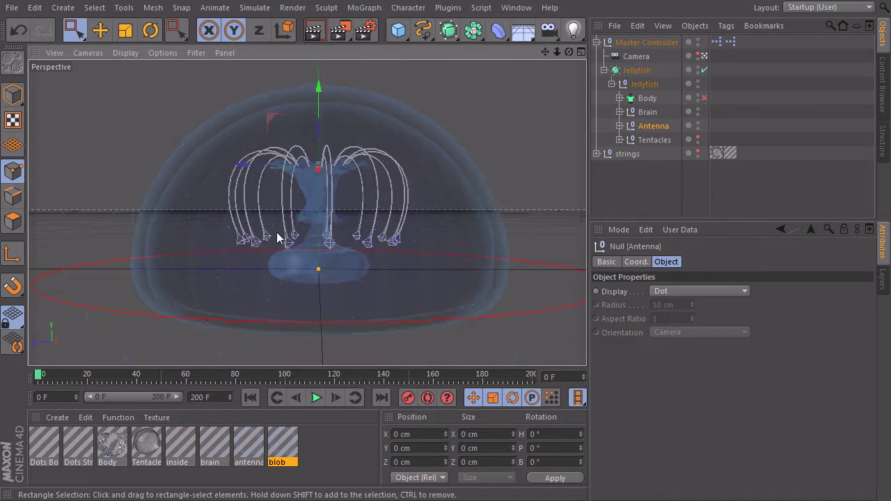
{"action": "left_click", "coordinate": [618, 112]}
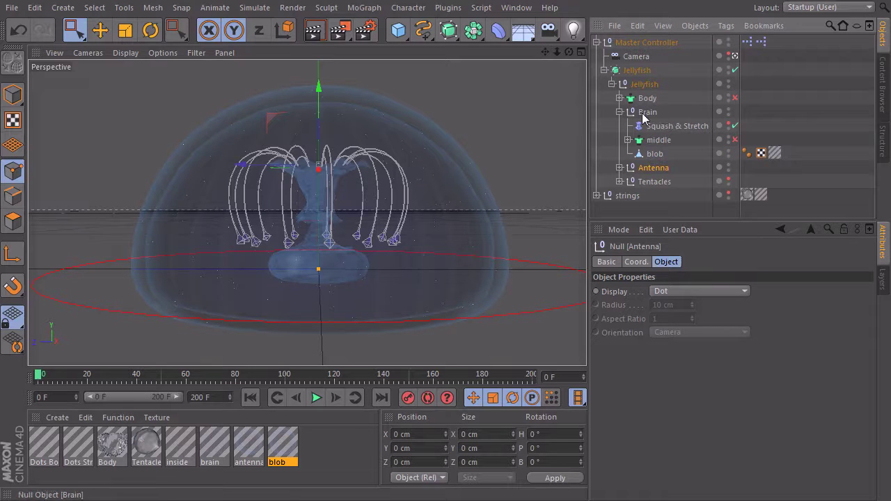
{"action": "left_click", "coordinate": [619, 113]}
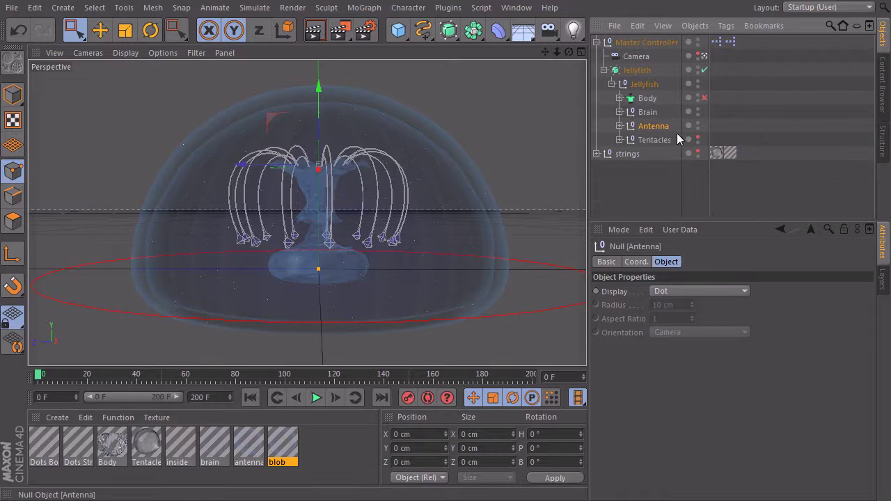
{"action": "left_click", "coordinate": [619, 126]}
Add a Squash & Stretch deformer as Antenna's first child.
{"action": "left_click", "coordinate": [498, 30]}
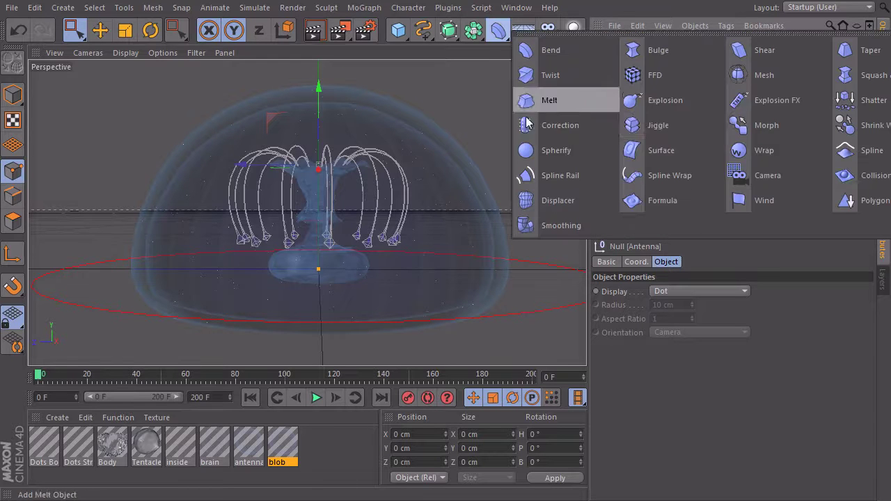
{"action": "left_click", "coordinate": [870, 77]}
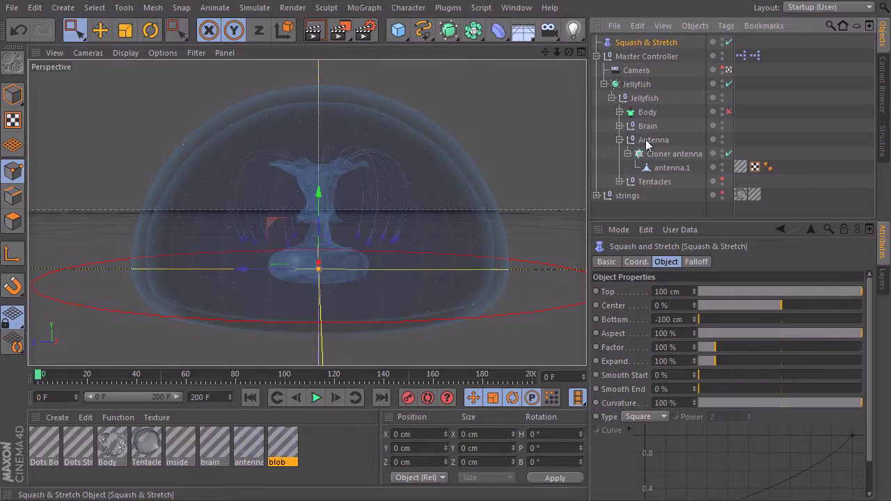
{"action": "left_click_drag", "start_coordinate": [648, 144], "coordinate": [652, 143]}
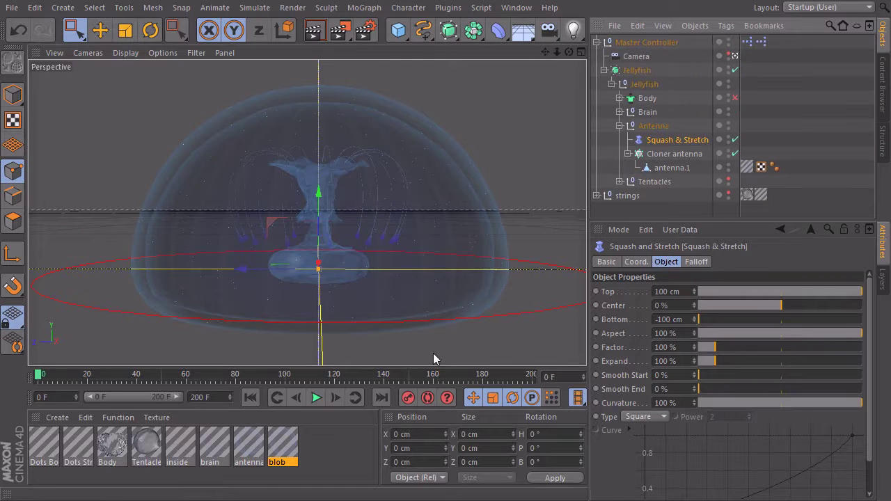
Play the animation, stop it, and rewind to frame 0.
{"action": "left_click", "coordinate": [315, 398]}
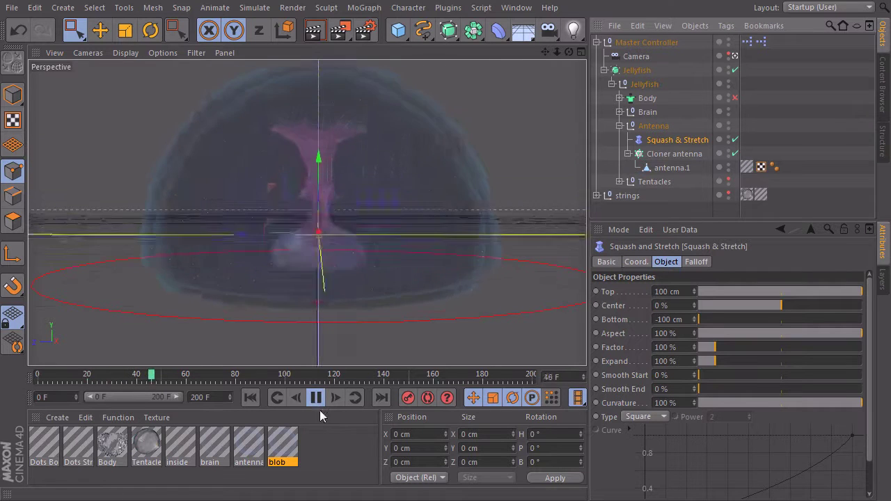
{"action": "left_click", "coordinate": [317, 401]}
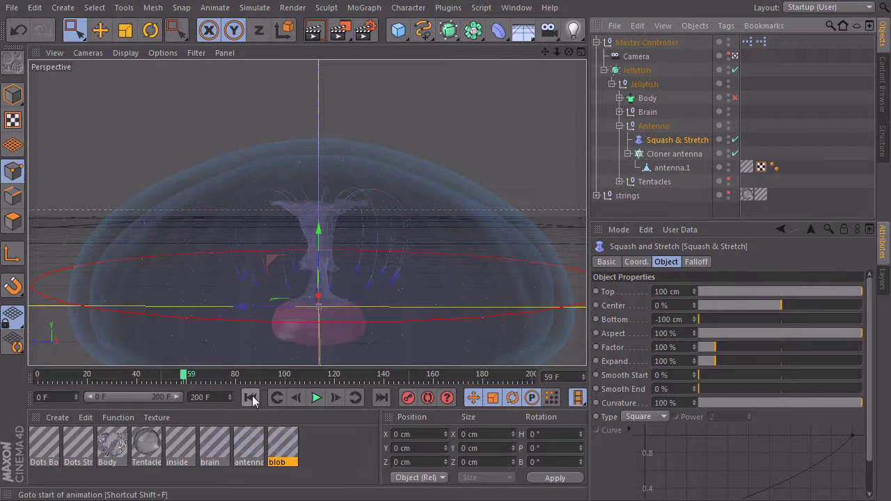
{"action": "left_click", "coordinate": [251, 399]}
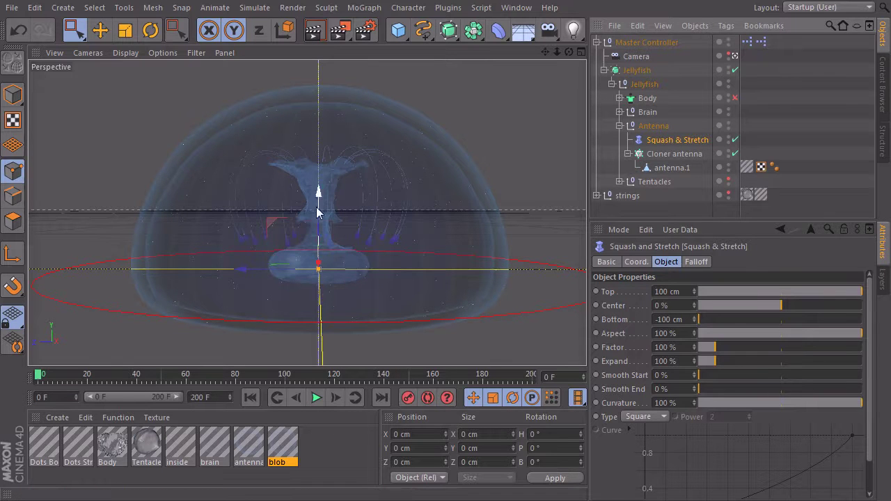
In the Right view, raise the deformer's top limit to 12 cm and rotate it to heading -60°.
{"action": "key", "text": "F3"}
{"action": "scroll", "coordinate": [342, 259], "scroll_direction": "up", "scroll_amount": 3}
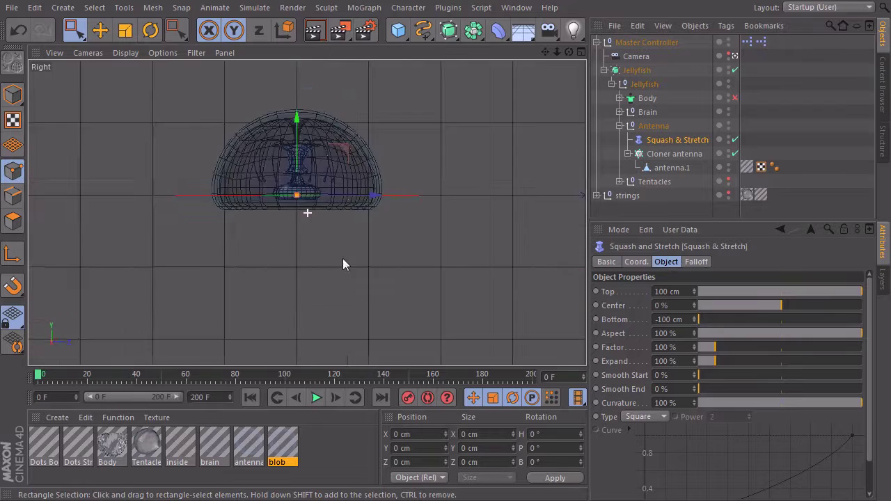
{"action": "left_click_drag", "start_coordinate": [313, 225], "coordinate": [328, 114]}
{"action": "key", "text": "r"}
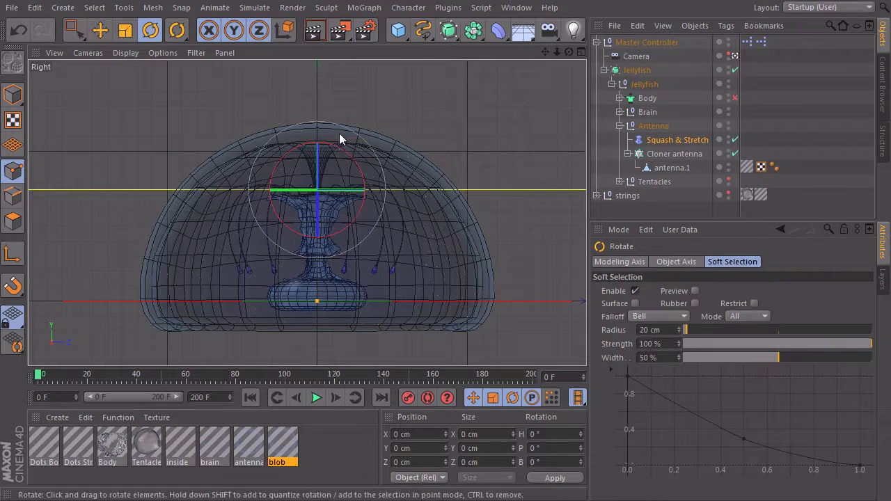
{"action": "left_click_drag", "start_coordinate": [343, 149], "coordinate": [282, 255]}
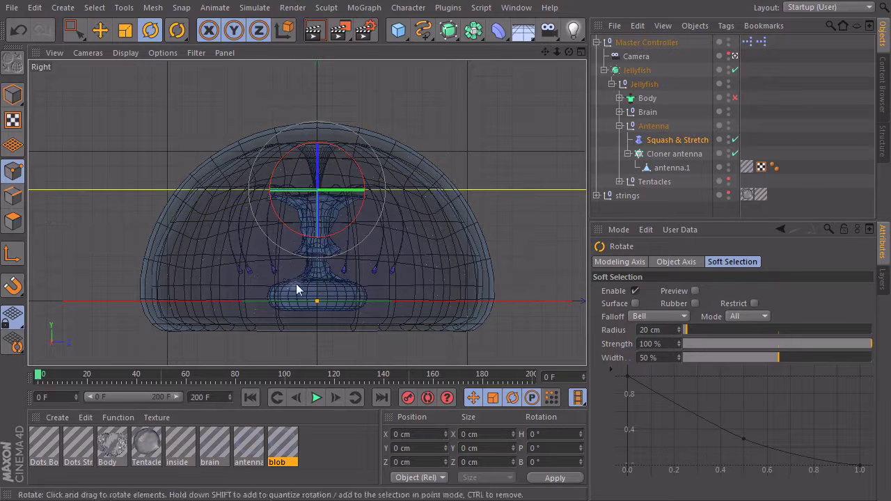
Set the Squash & Stretch Bottom limit to 0 cm.
{"action": "left_click", "coordinate": [775, 130]}
{"action": "left_click", "coordinate": [671, 140]}
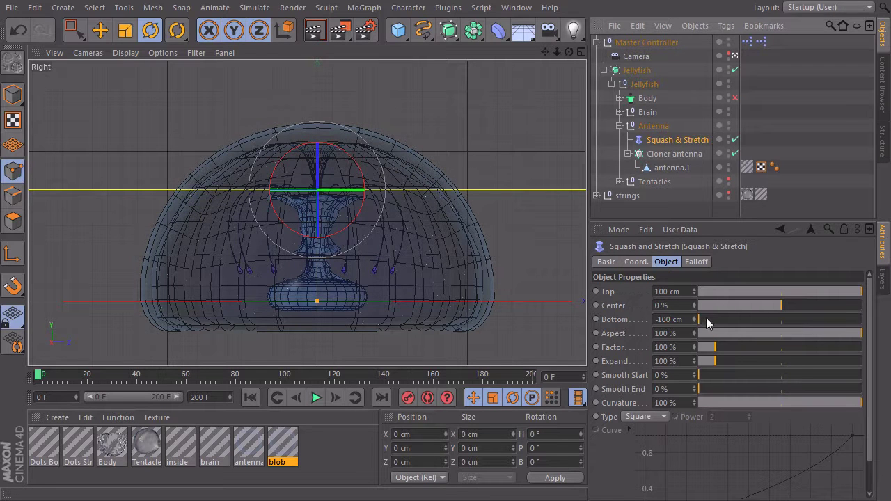
{"action": "left_click_drag", "start_coordinate": [706, 317], "coordinate": [717, 292]}
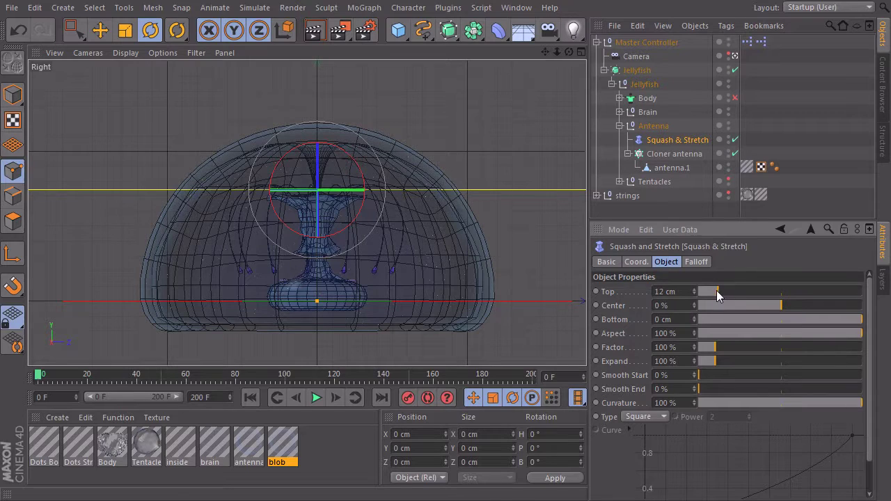
{"action": "right_click_drag", "start_coordinate": [310, 282], "coordinate": [393, 289], "text": "alt"}
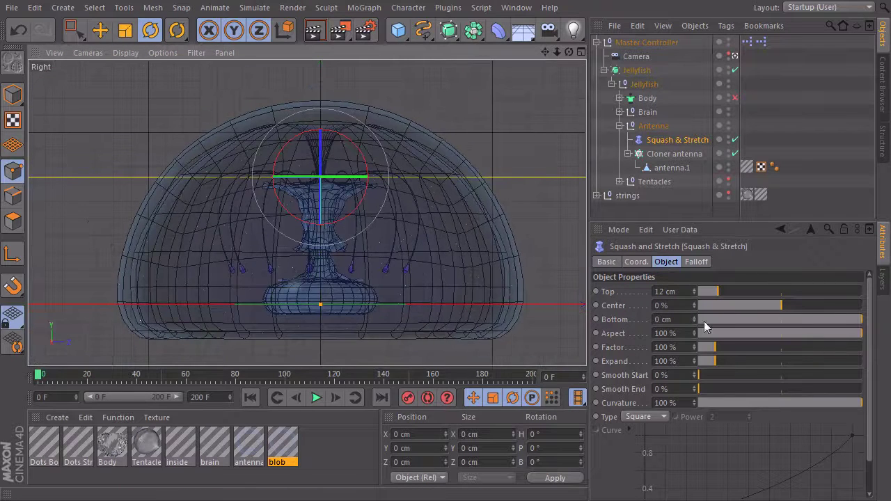
Reduce Squash & Stretch Expand to 27% and try Factor values between 141% and 281%.
{"action": "mouse_move", "coordinate": [715, 345]}
{"action": "left_mouse_down"}
{"action": "mouse_move", "coordinate": [726, 344]}
{"action": "mouse_move", "coordinate": [714, 344]}
{"action": "mouse_move", "coordinate": [719, 351]}
{"action": "mouse_move", "coordinate": [707, 330]}
{"action": "left_mouse_up"}
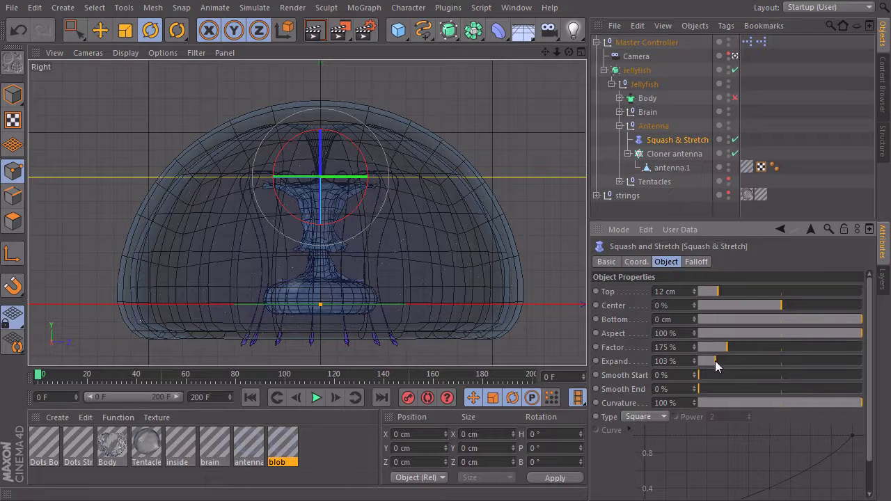
{"action": "mouse_move", "coordinate": [715, 361]}
{"action": "left_mouse_down"}
{"action": "mouse_move", "coordinate": [693, 367]}
{"action": "mouse_move", "coordinate": [703, 360]}
{"action": "mouse_move", "coordinate": [714, 375]}
{"action": "mouse_move", "coordinate": [717, 347]}
{"action": "mouse_move", "coordinate": [740, 345]}
{"action": "mouse_move", "coordinate": [724, 359]}
{"action": "left_mouse_up"}
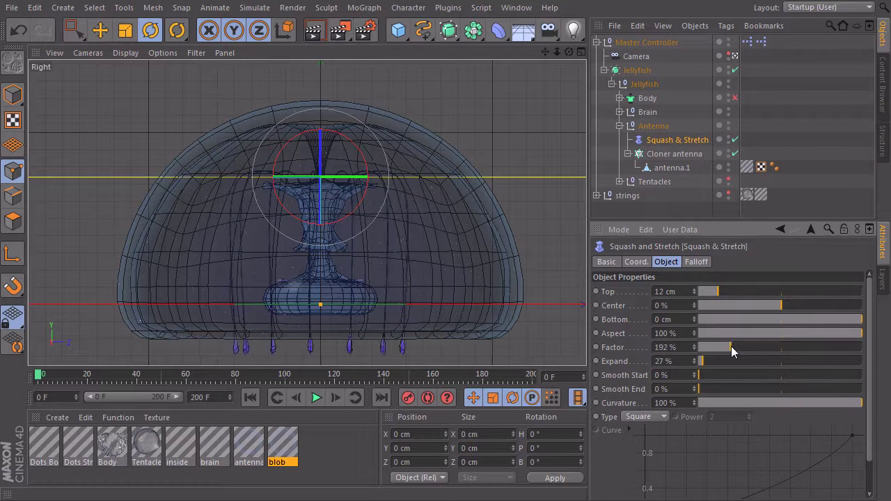
{"action": "mouse_move", "coordinate": [731, 347]}
{"action": "left_mouse_down"}
{"action": "mouse_move", "coordinate": [722, 352]}
{"action": "mouse_move", "coordinate": [745, 348]}
{"action": "left_mouse_up"}
{"action": "right_click_drag", "start_coordinate": [327, 184], "coordinate": [457, 192], "text": "alt"}
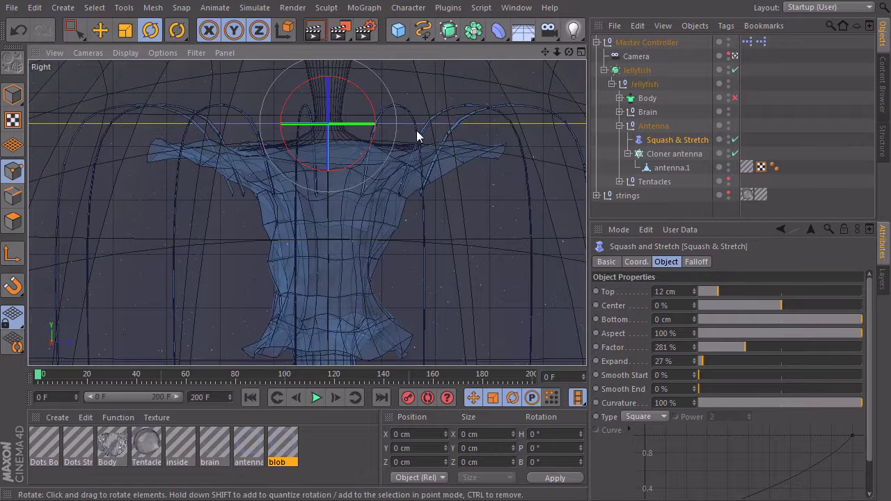
{"action": "mouse_move", "coordinate": [743, 346]}
{"action": "left_mouse_down"}
{"action": "mouse_move", "coordinate": [723, 348]}
{"action": "mouse_move", "coordinate": [741, 345]}
{"action": "mouse_move", "coordinate": [734, 348]}
{"action": "left_mouse_up"}
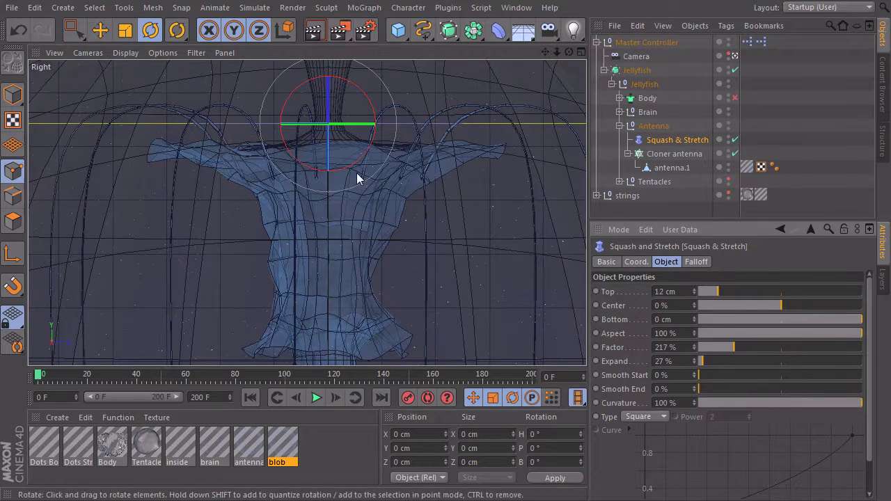
{"action": "key", "text": "0"}
{"action": "mouse_move", "coordinate": [328, 199]}
{"action": "left_mouse_down"}
{"action": "mouse_move", "coordinate": [330, 189]}
{"action": "mouse_move", "coordinate": [328, 213]}
{"action": "left_mouse_up"}
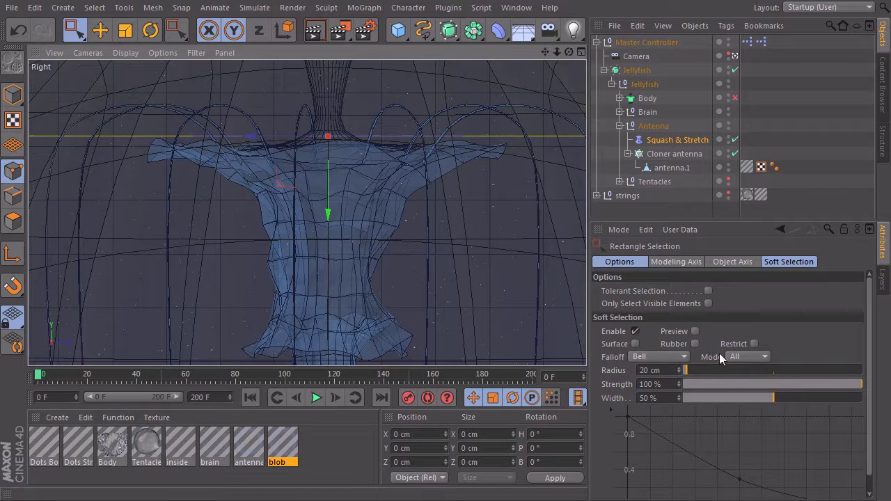
Reselect the Squash & Stretch deformer and set its Factor to 150%.
{"action": "left_click", "coordinate": [668, 154]}
{"action": "left_click", "coordinate": [670, 141]}
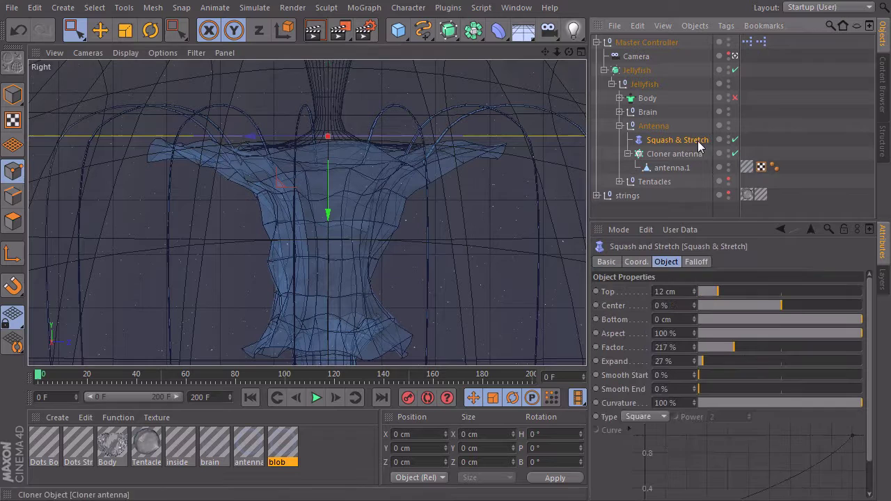
{"action": "mouse_move", "coordinate": [733, 351]}
{"action": "left_mouse_down"}
{"action": "mouse_move", "coordinate": [706, 348]}
{"action": "mouse_move", "coordinate": [721, 341]}
{"action": "left_mouse_up"}
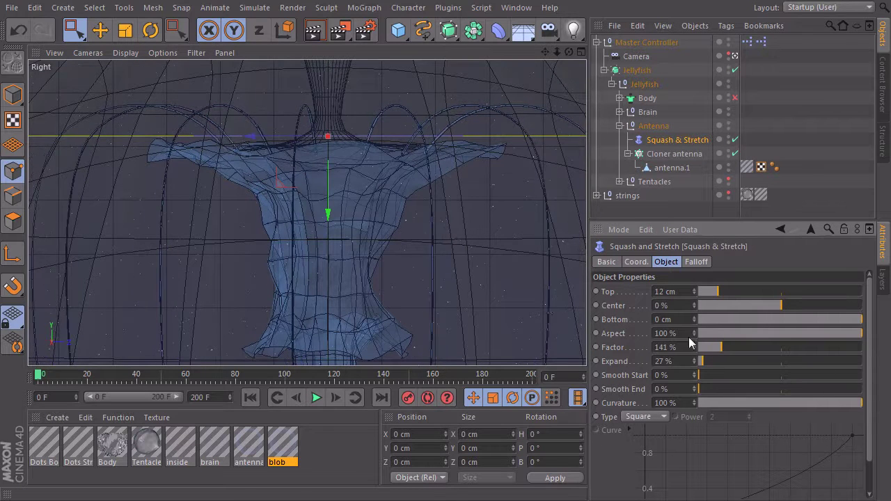
{"action": "scroll", "coordinate": [308, 258], "scroll_direction": "down", "scroll_amount": 5}
{"action": "scroll", "coordinate": [347, 244], "scroll_direction": "up", "scroll_amount": 4}
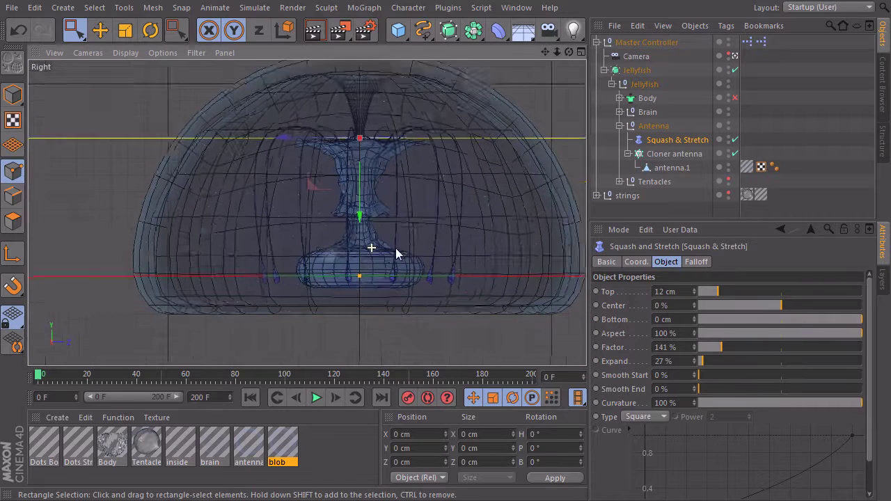
{"action": "left_click_drag", "start_coordinate": [719, 346], "coordinate": [687, 353]}
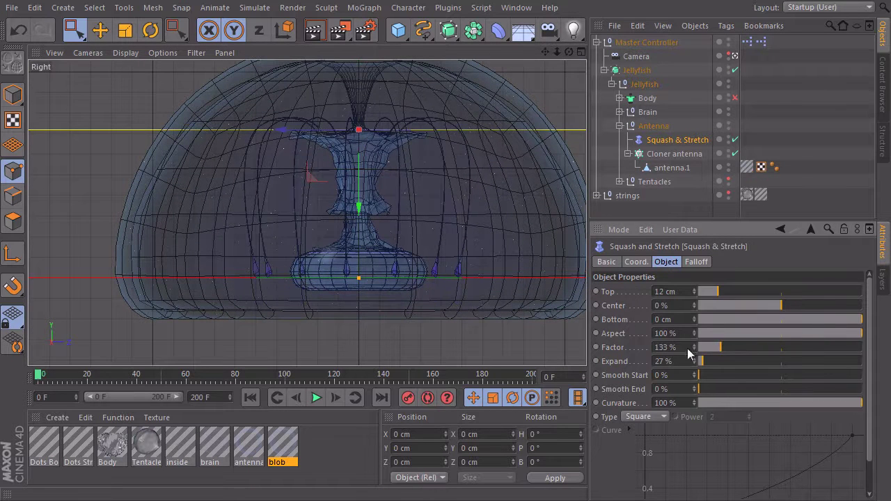
{"action": "type", "text": "0"}
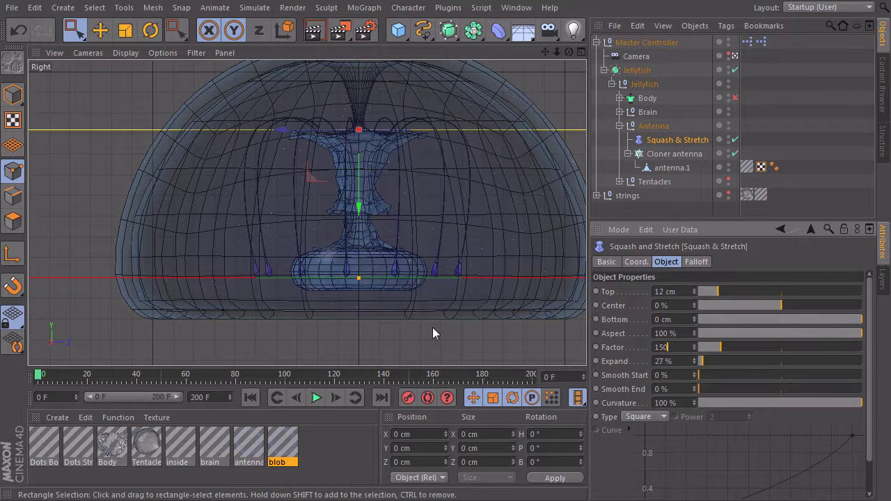
{"action": "key", "text": "Return"}
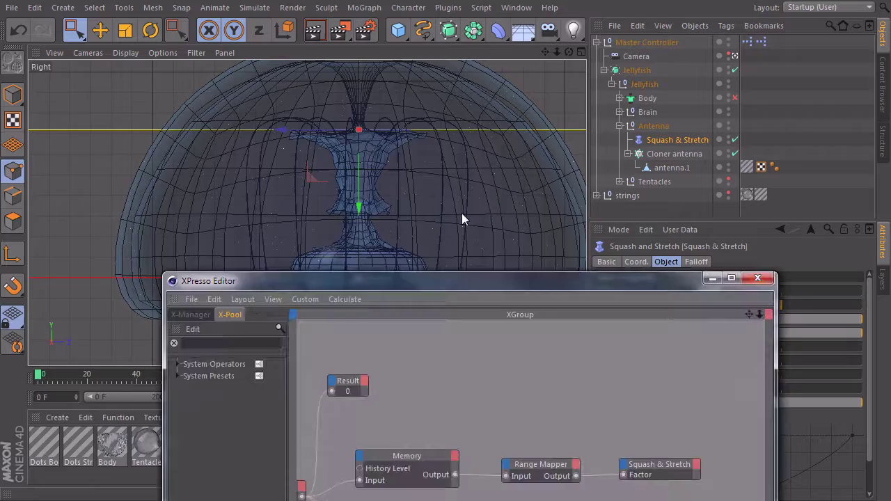
Rearrange the XPresso Editor window and node rows so all three chains are visible.
{"action": "left_click_drag", "start_coordinate": [522, 261], "coordinate": [404, 72]}
{"action": "middle_click_drag", "start_coordinate": [425, 296], "coordinate": [432, 255], "text": "alt"}
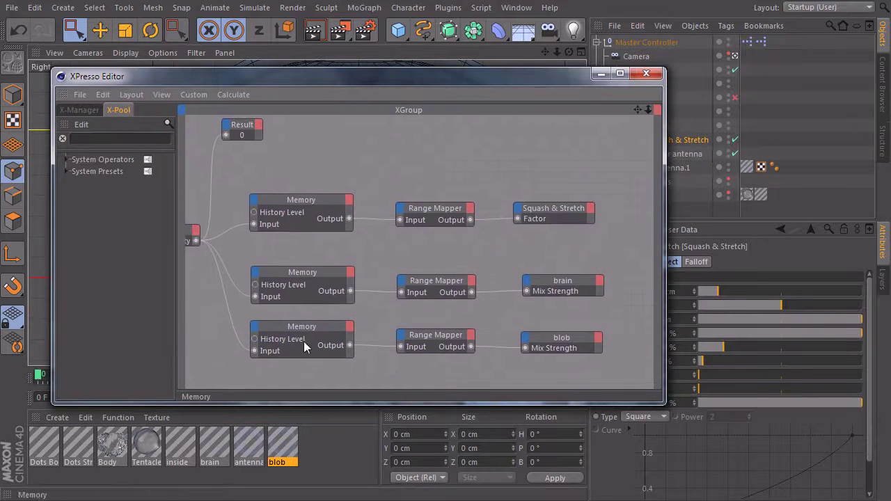
{"action": "middle_click_drag", "start_coordinate": [350, 335], "coordinate": [351, 252], "text": "alt"}
{"action": "left_click_drag", "start_coordinate": [259, 347], "coordinate": [623, 173]}
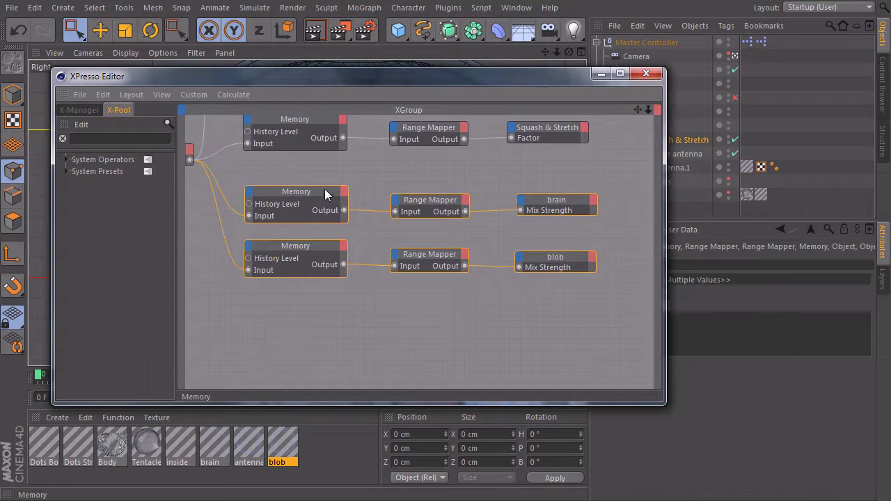
{"action": "left_click_drag", "start_coordinate": [324, 189], "coordinate": [325, 277]}
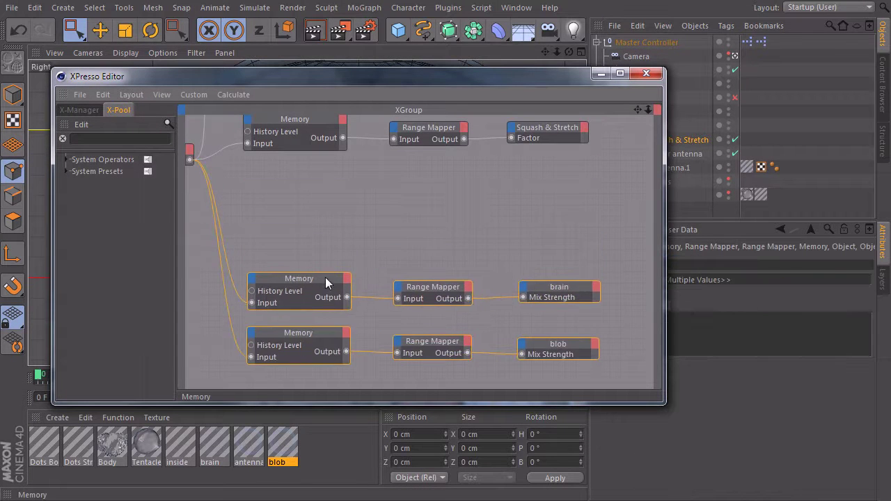
{"action": "left_click", "coordinate": [596, 337]}
{"action": "middle_click_drag", "start_coordinate": [269, 148], "coordinate": [293, 221], "text": "alt"}
{"action": "left_click_drag", "start_coordinate": [279, 272], "coordinate": [615, 173]}
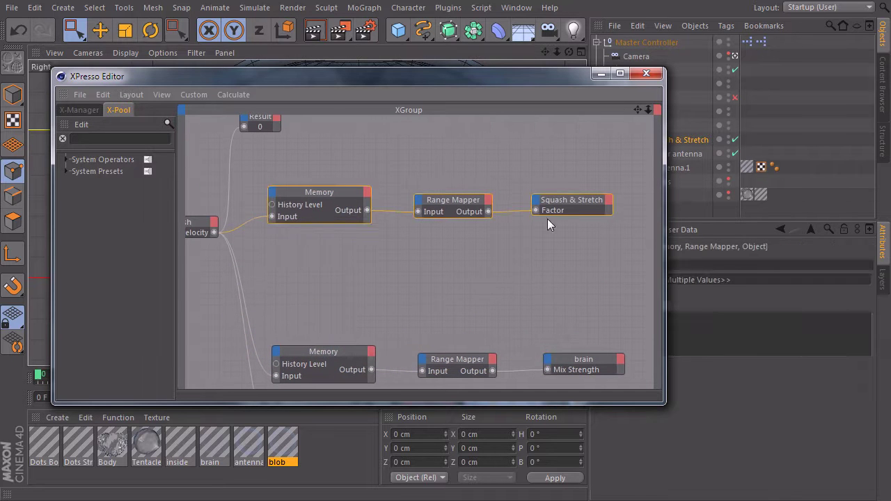
{"action": "left_click_drag", "start_coordinate": [331, 195], "coordinate": [329, 229]}
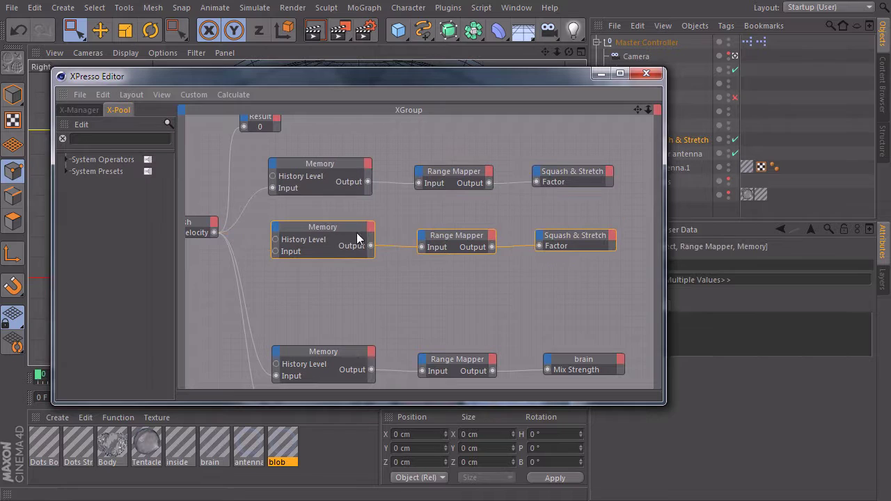
Wire velocity into the middle Memory node and delete the middle Squash & Stretch node.
{"action": "left_click_drag", "start_coordinate": [213, 232], "coordinate": [275, 252]}
{"action": "left_click", "coordinate": [578, 283]}
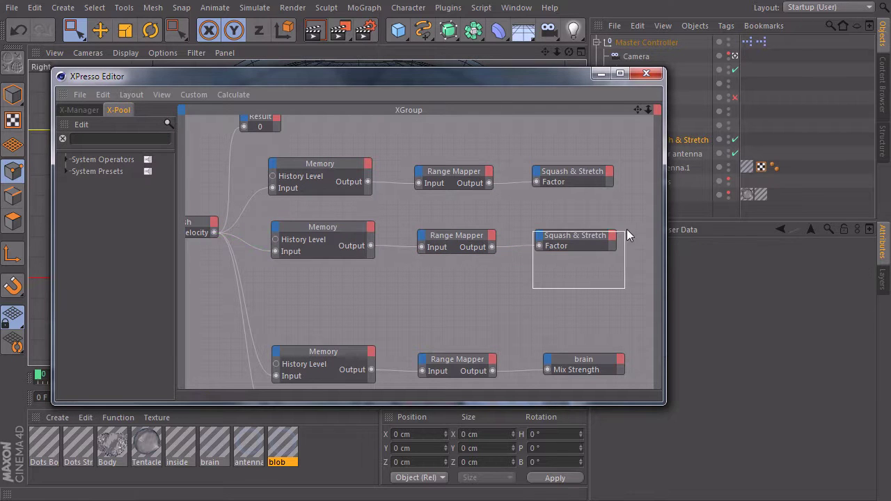
{"action": "left_click_drag", "start_coordinate": [627, 235], "coordinate": [627, 234]}
{"action": "key", "text": "Delete"}
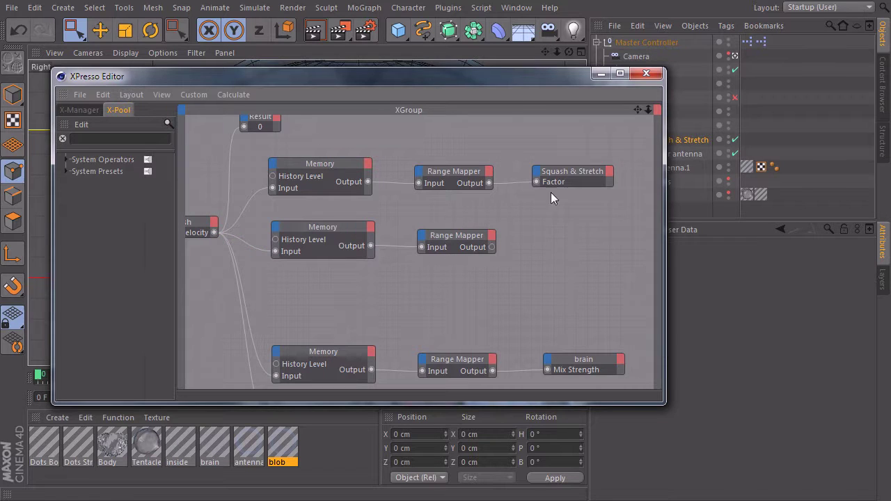
Add Antenna's Squash & Stretch node and drive its Factor from the middle Range Mapper (0–50 to 100–150%).
{"action": "left_click_drag", "start_coordinate": [521, 89], "coordinate": [440, 86]}
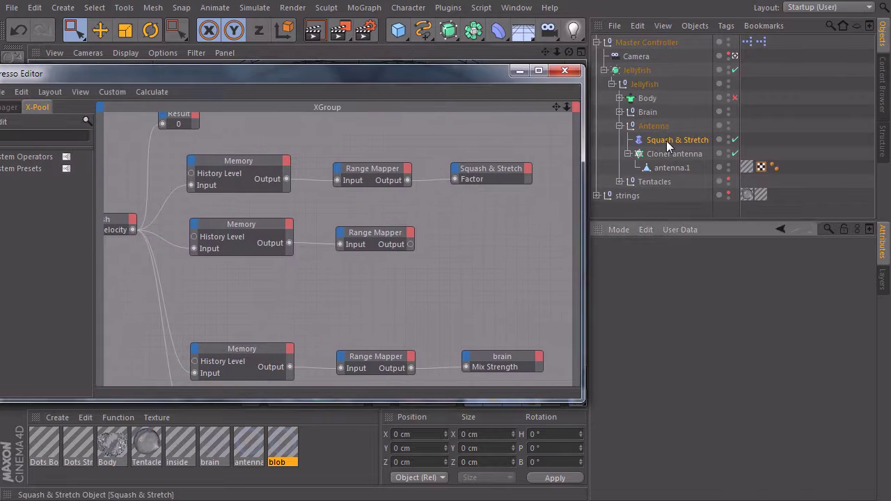
{"action": "left_click_drag", "start_coordinate": [677, 139], "coordinate": [493, 237]}
{"action": "left_click_drag", "start_coordinate": [411, 244], "coordinate": [462, 239]}
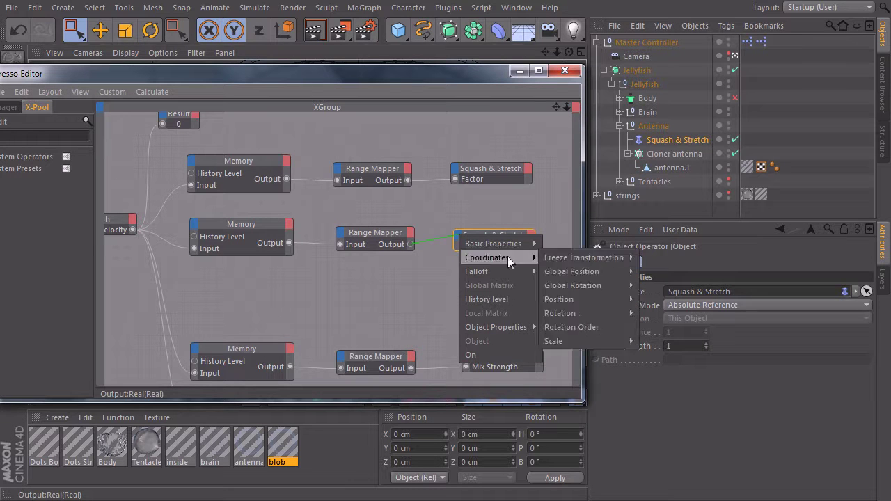
{"action": "mouse_move", "coordinate": [510, 326]}
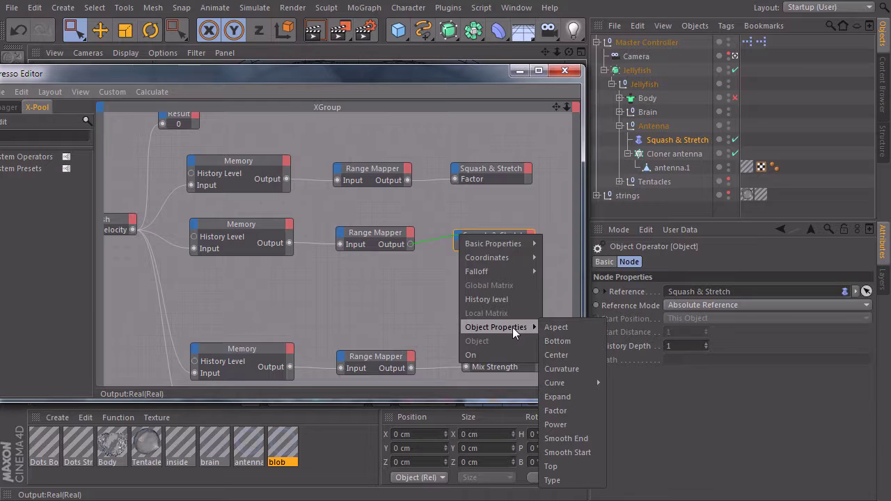
{"action": "left_click", "coordinate": [555, 410]}
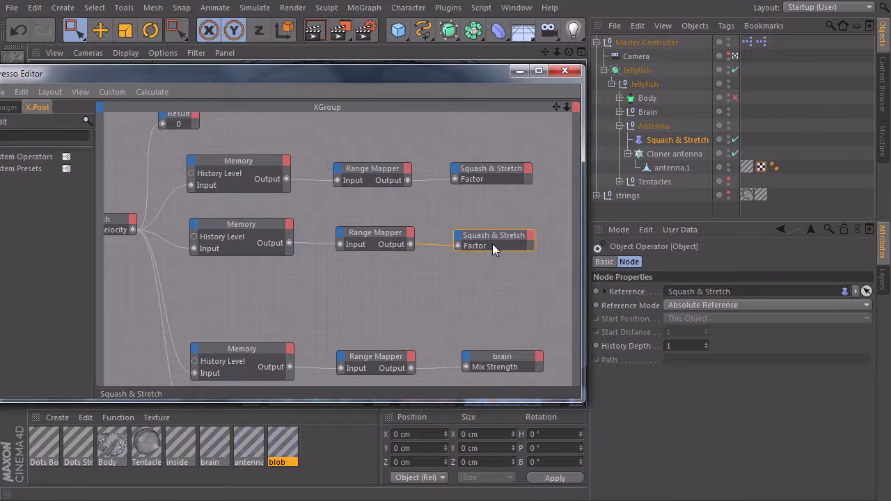
{"action": "left_click", "coordinate": [369, 235]}
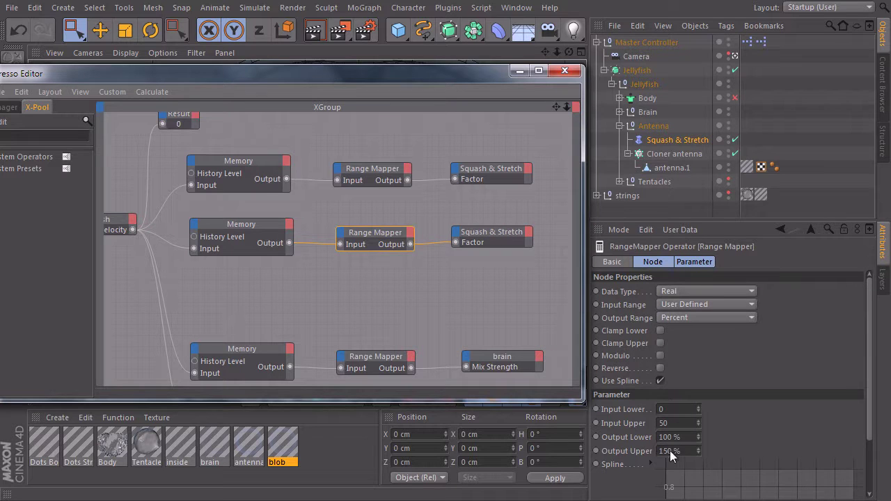
{"action": "left_click", "coordinate": [237, 223]}
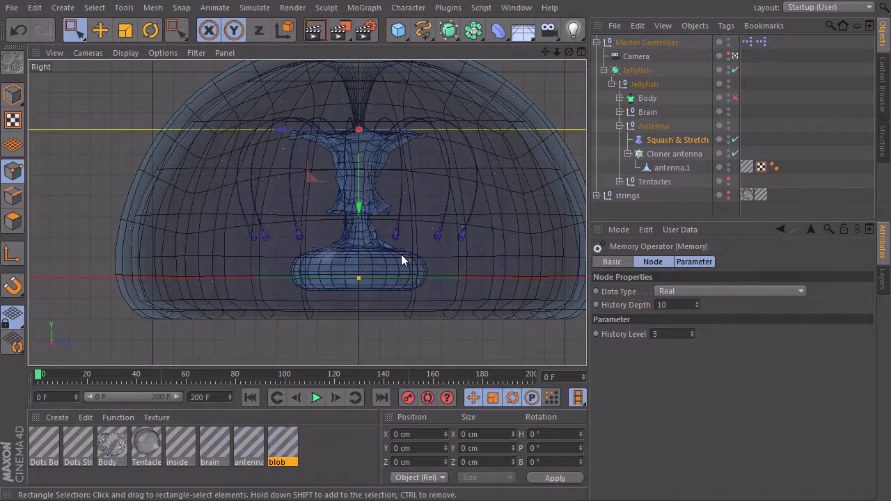
Set the middle Memory's History Level to 9 during Perspective playback, then stop and rewind to 0.
{"action": "key", "text": "F1"}
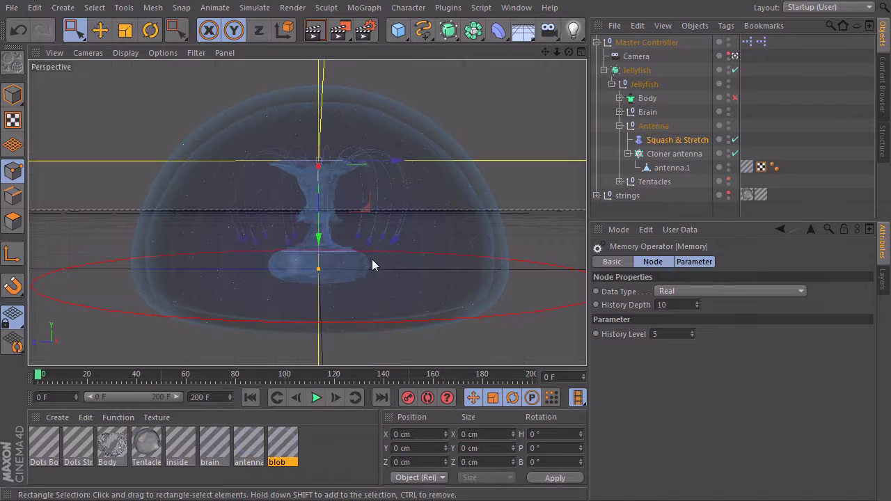
{"action": "left_click", "coordinate": [315, 397]}
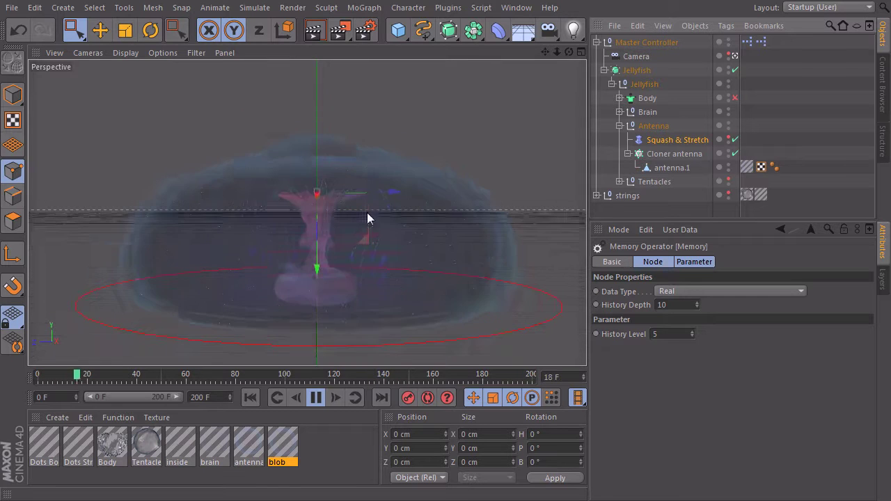
{"action": "left_click", "coordinate": [670, 336]}
{"action": "type", "text": "9"}
{"action": "key", "text": "Return"}
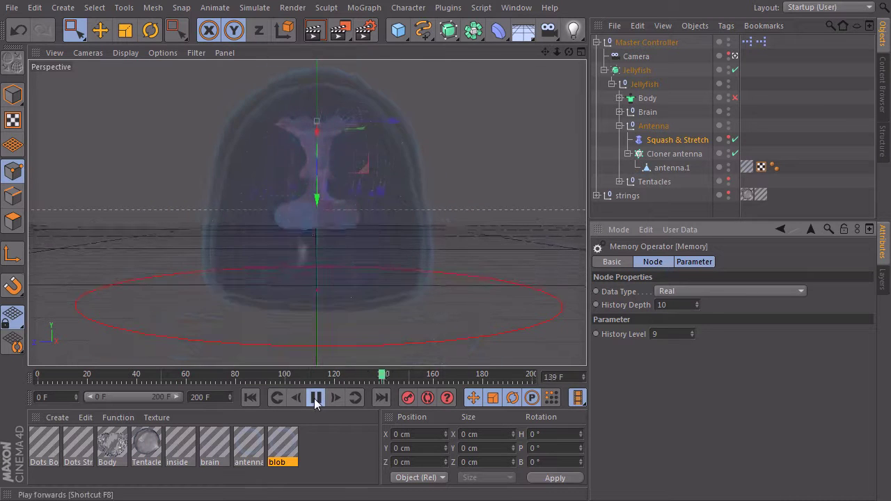
{"action": "left_click", "coordinate": [314, 398]}
{"action": "left_click", "coordinate": [249, 399]}
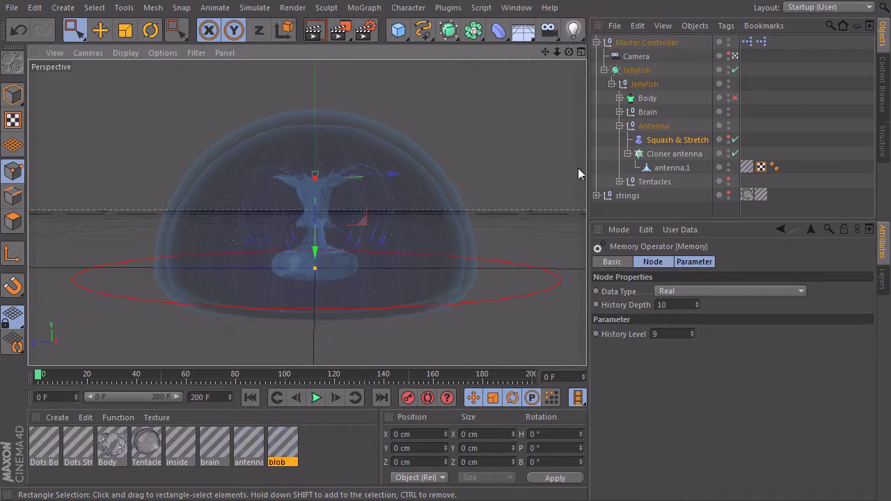
Collapse Antenna and turn on editor visibility for Tentacles, tentacle.2 and tentacle.3.
{"action": "left_click", "coordinate": [620, 126]}
{"action": "left_click", "coordinate": [652, 139]}
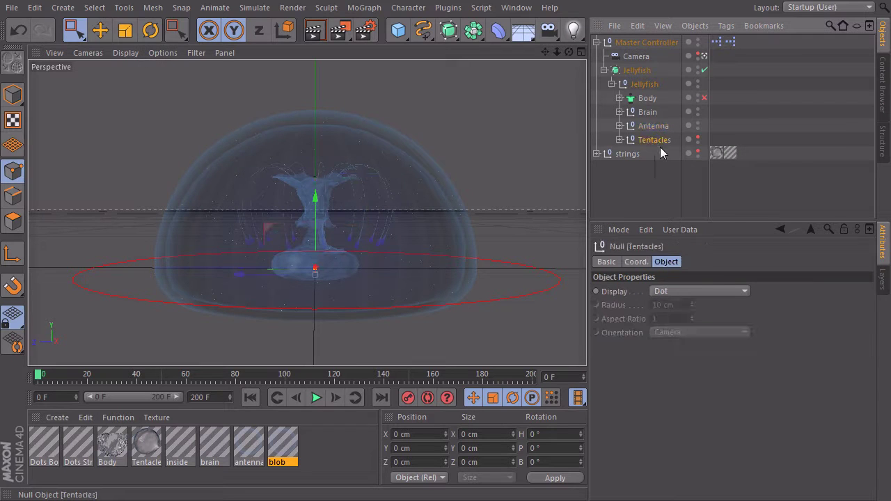
{"action": "left_click", "coordinate": [698, 137]}
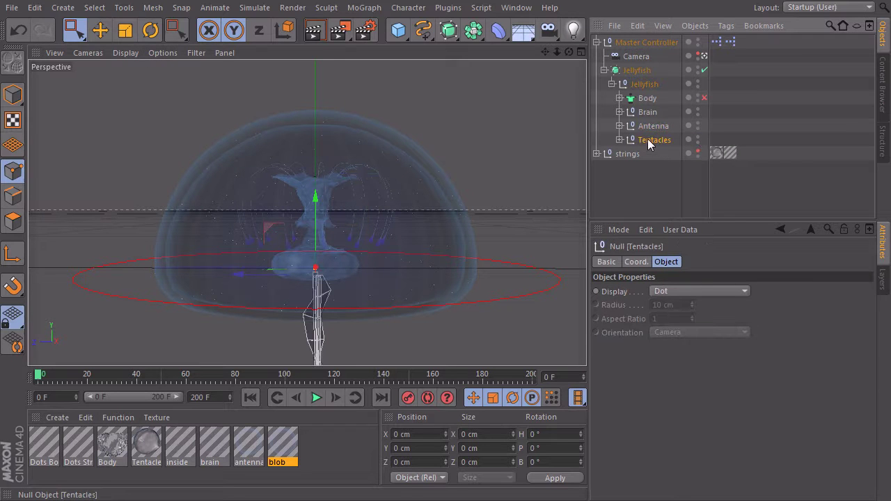
{"action": "left_click", "coordinate": [620, 140]}
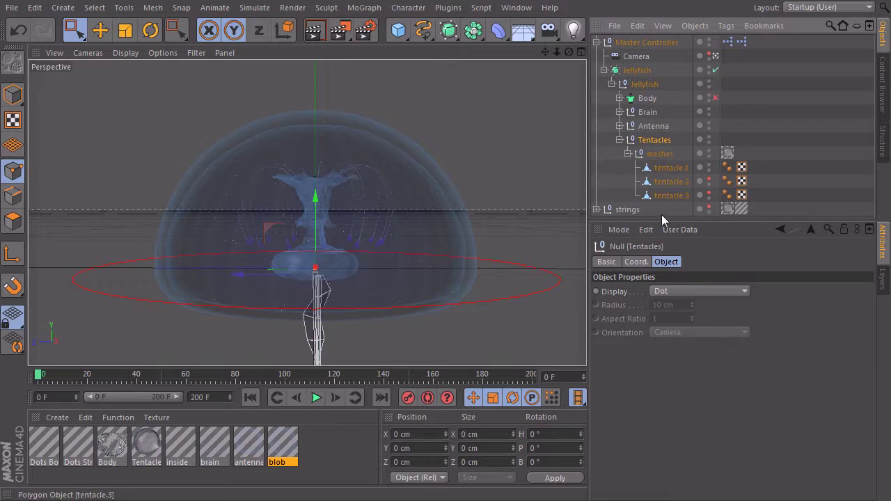
{"action": "left_click_drag", "start_coordinate": [699, 219], "coordinate": [692, 280]}
{"action": "left_click", "coordinate": [709, 179]}
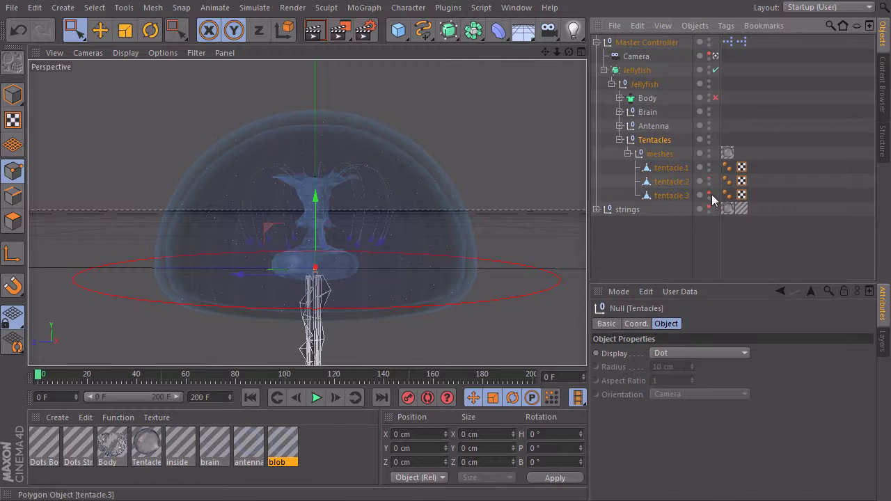
{"action": "left_click", "coordinate": [709, 193]}
Select tentacle.1, tentacle.2 and tentacle.3 in turn to check each mesh.
{"action": "left_click", "coordinate": [669, 196]}
{"action": "left_click", "coordinate": [673, 181]}
{"action": "left_click", "coordinate": [671, 196]}
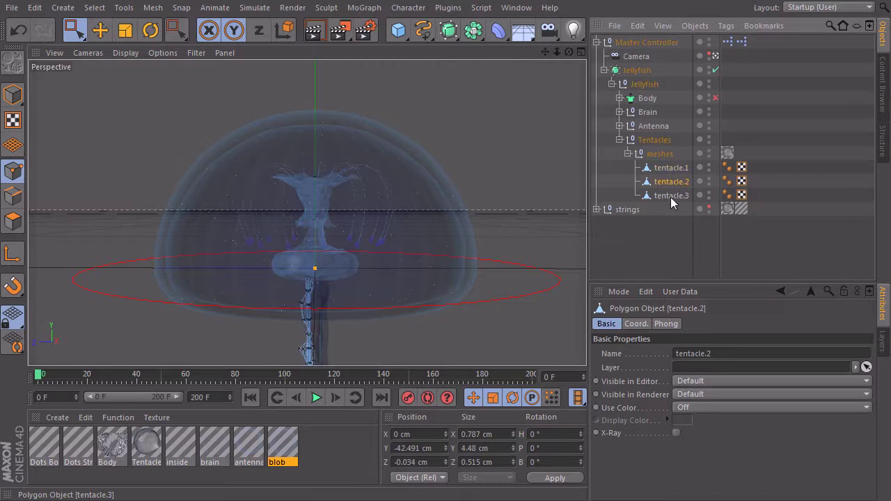
{"action": "left_click", "coordinate": [669, 168]}
{"action": "left_click", "coordinate": [670, 182]}
{"action": "left_click", "coordinate": [670, 197]}
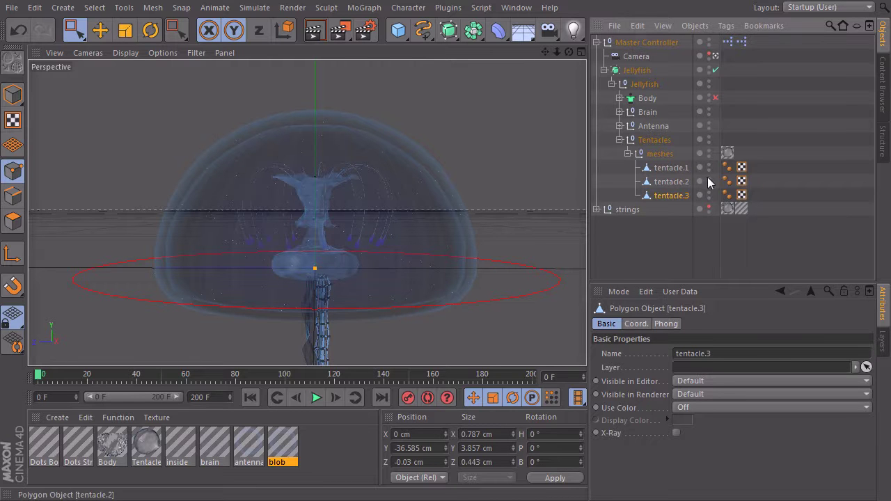
{"action": "left_click", "coordinate": [672, 182]}
{"action": "left_click", "coordinate": [670, 168]}
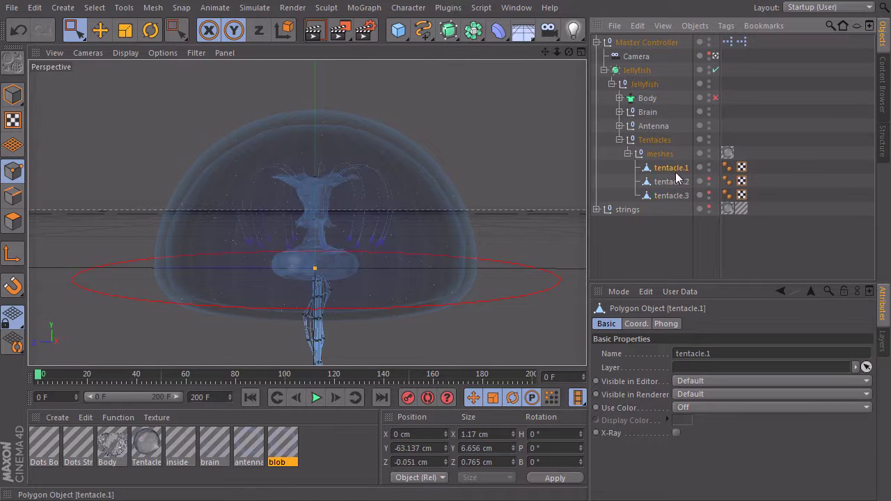
Switch to the Right view, deselect everything, and pick the Live Selection tool.
{"action": "key", "text": "F2"}
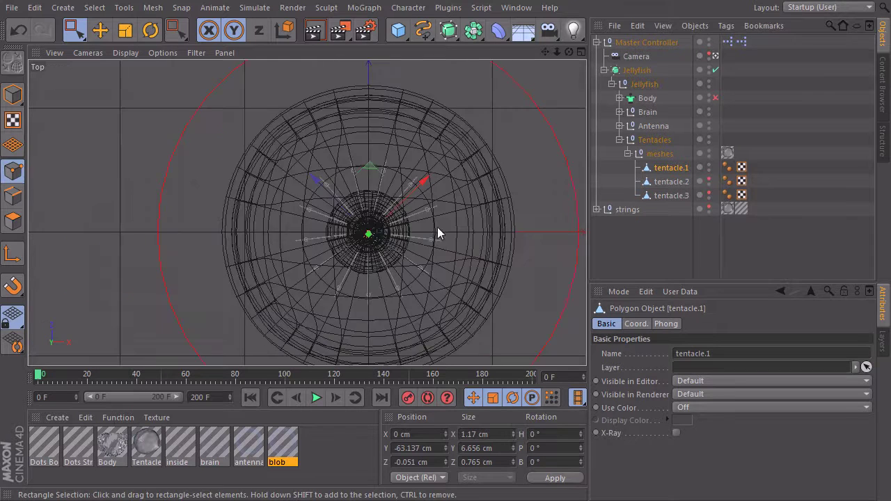
{"action": "key", "text": "F3"}
{"action": "scroll", "coordinate": [355, 191], "scroll_direction": "down", "scroll_amount": 6}
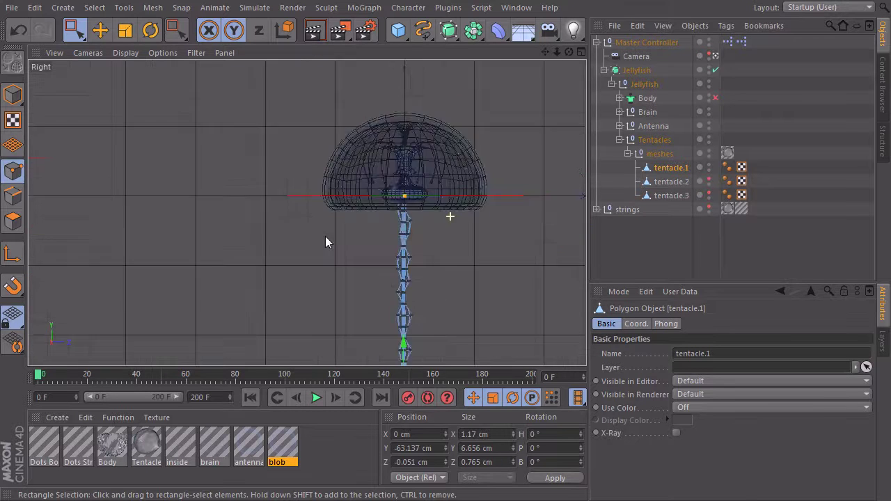
{"action": "left_click", "coordinate": [632, 227]}
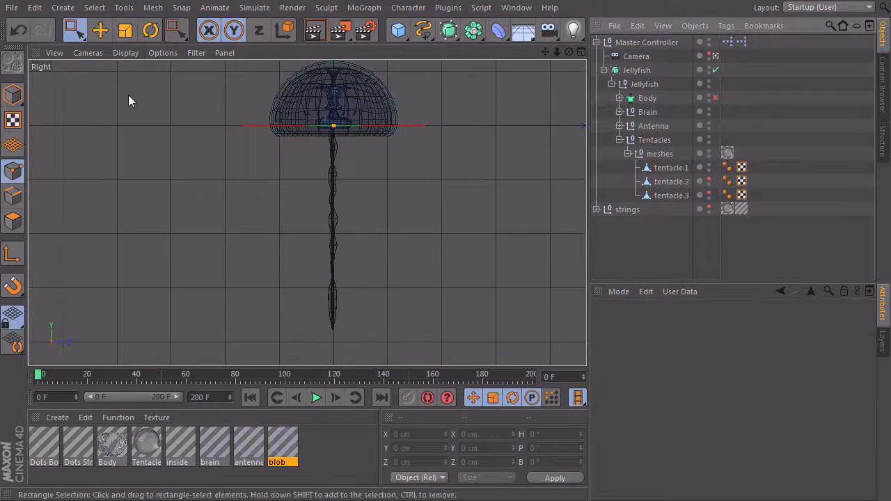
{"action": "left_click_drag", "start_coordinate": [74, 30], "coordinate": [122, 48]}
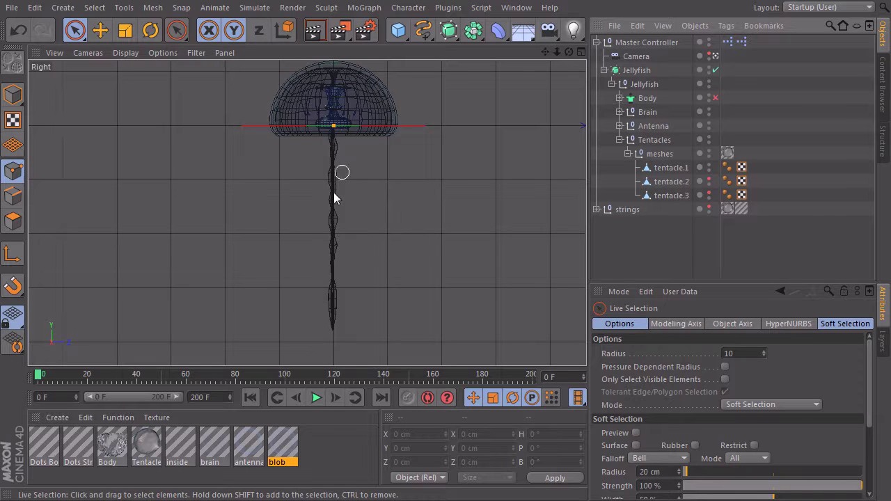
Draw a Linear Spline down the tentacle from its base to its lower end.
{"action": "left_click", "coordinate": [422, 30]}
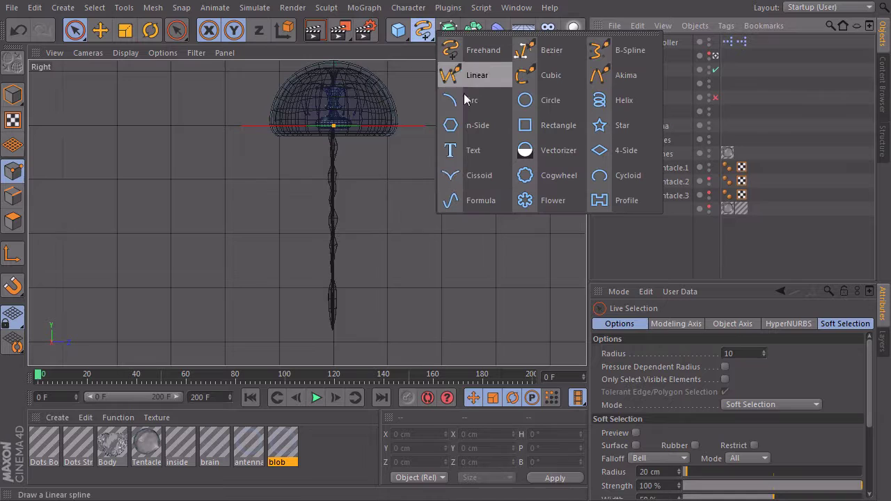
{"action": "left_click", "coordinate": [477, 75]}
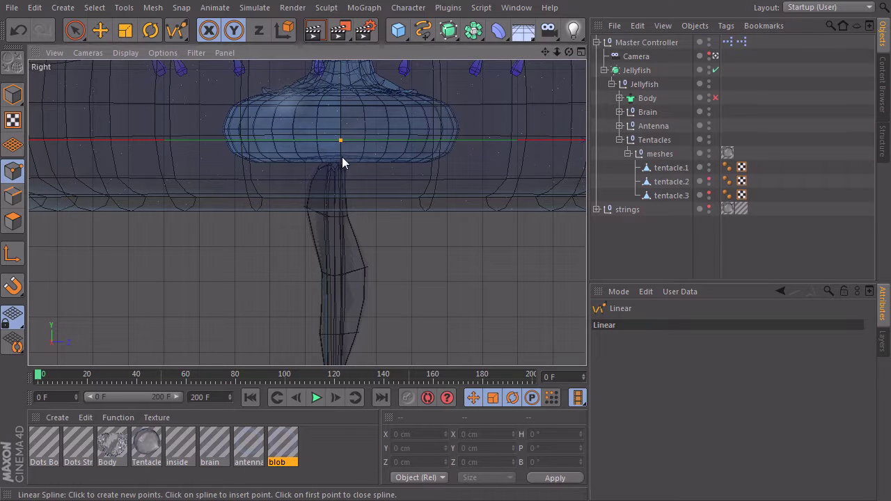
{"action": "left_click", "coordinate": [340, 154]}
{"action": "scroll", "coordinate": [423, 210], "scroll_direction": "down", "scroll_amount": 3}
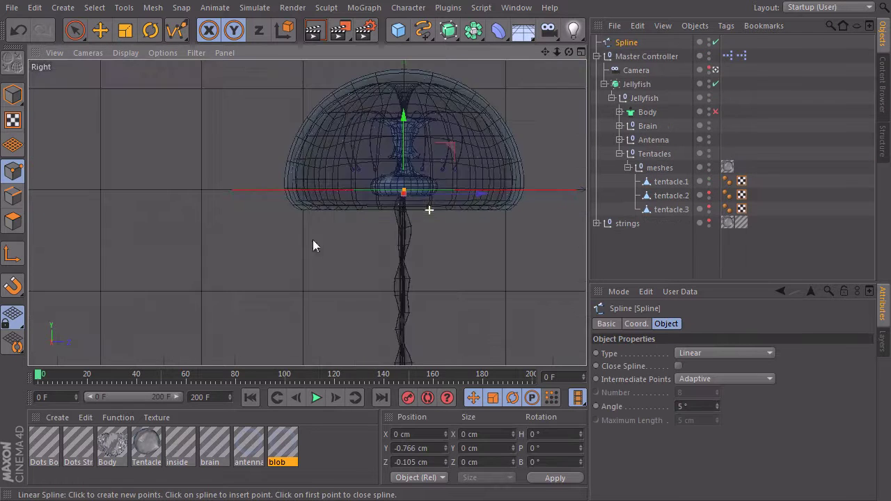
{"action": "scroll", "coordinate": [313, 239], "scroll_direction": "up", "scroll_amount": 8}
{"action": "scroll", "coordinate": [386, 185], "scroll_direction": "up", "scroll_amount": 4}
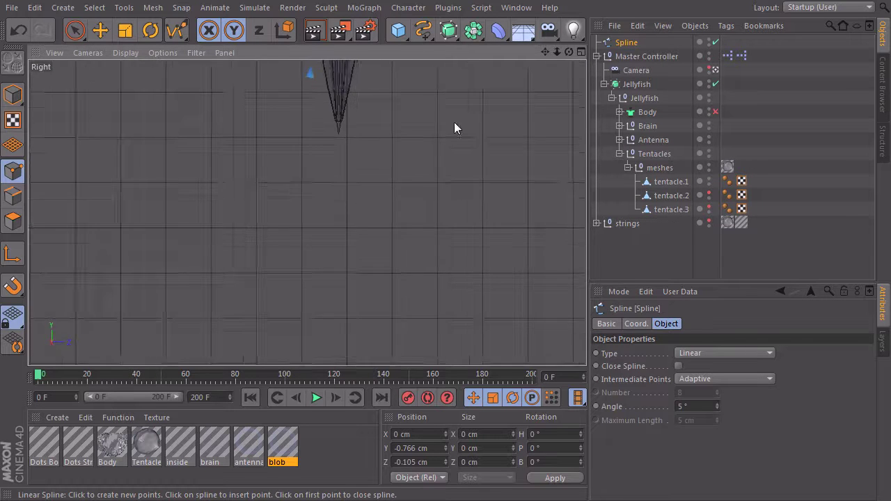
{"action": "left_click", "coordinate": [343, 214]}
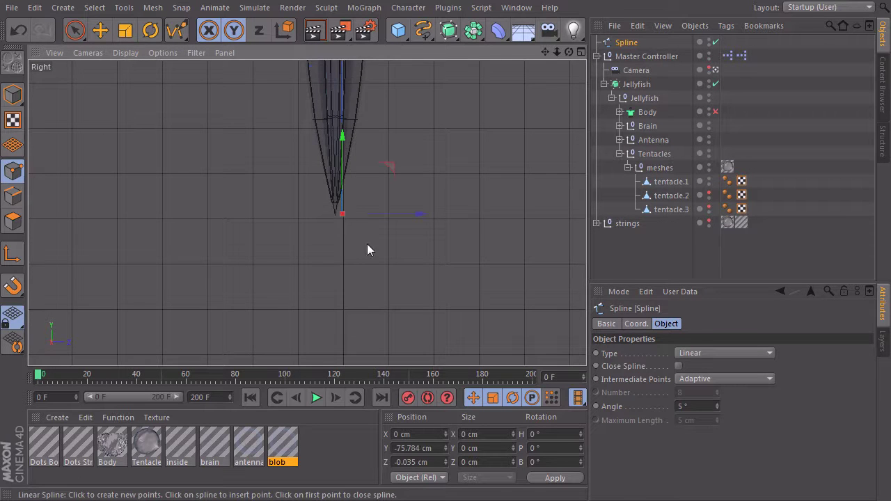
{"action": "scroll", "coordinate": [454, 187], "scroll_direction": "down", "scroll_amount": 6}
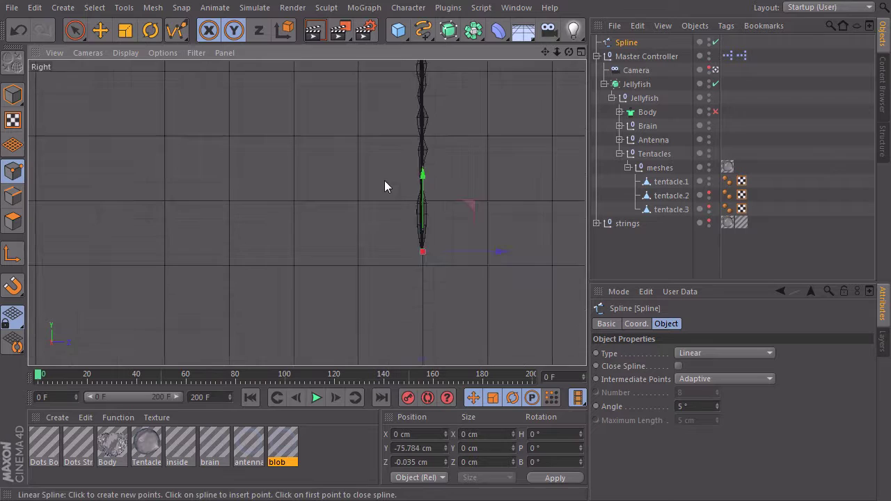
{"action": "scroll", "coordinate": [391, 237], "scroll_direction": "down", "scroll_amount": 4}
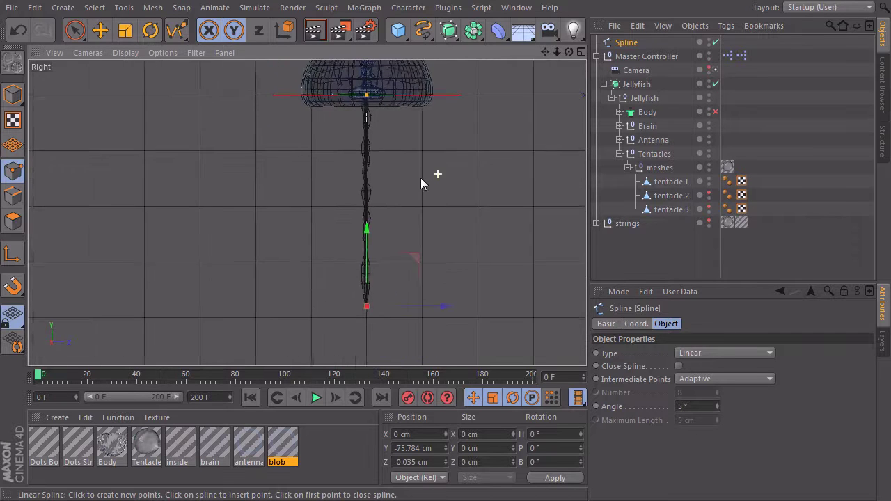
{"action": "middle_click_drag", "start_coordinate": [408, 202], "coordinate": [404, 212], "text": "alt"}
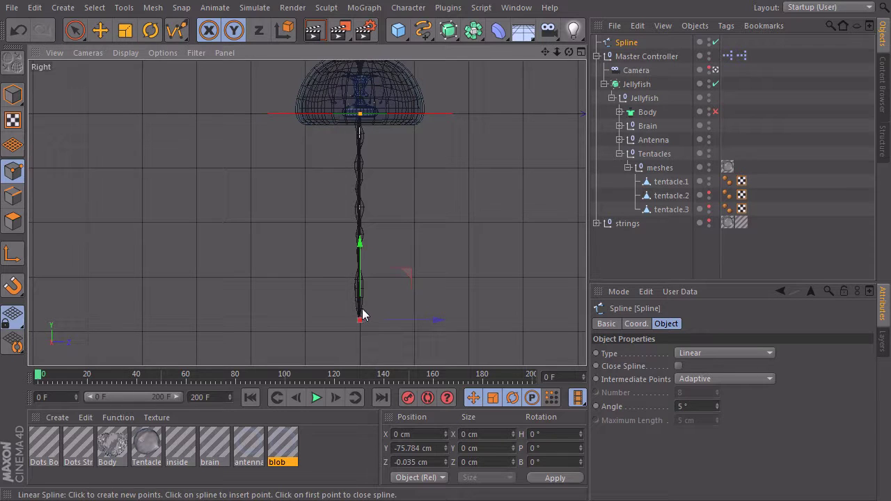
Subdivide the tentacle spline repeatedly with U~S to add evenly spaced points.
{"action": "key", "text": "space"}
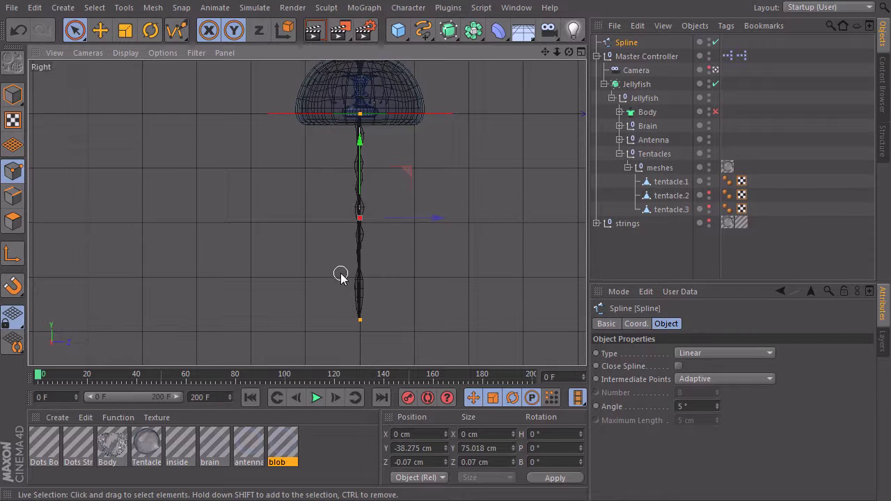
{"action": "key", "text": "u"}
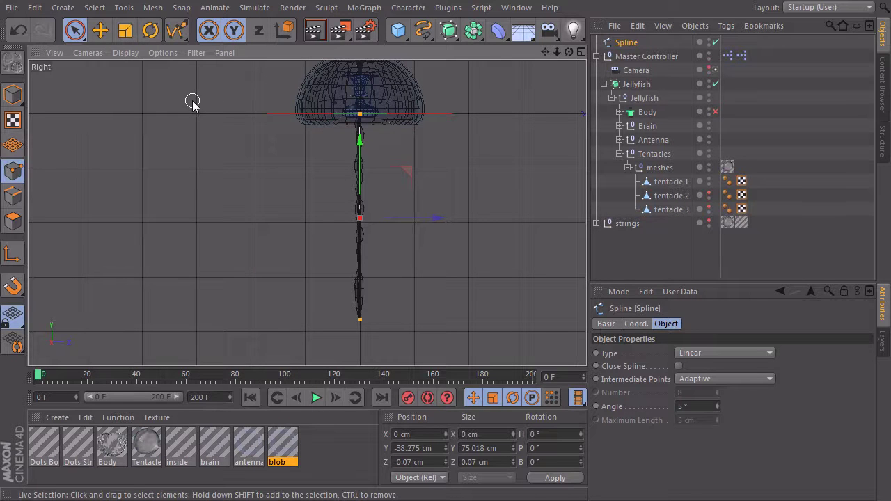
{"action": "key", "text": "u"}
{"action": "key", "text": "u"}
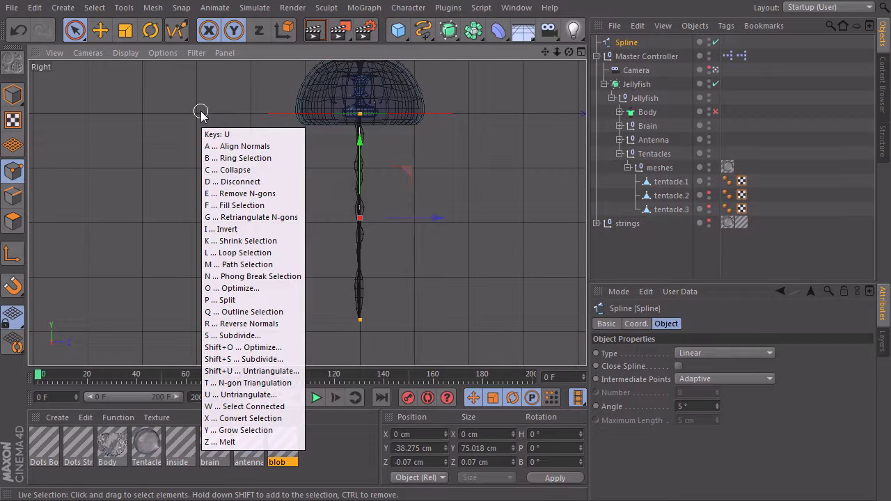
{"action": "key", "text": "Escape"}
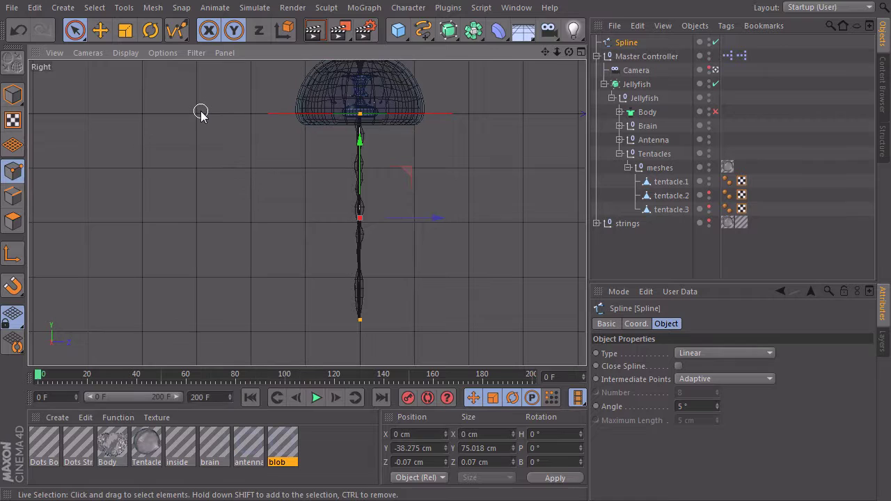
{"action": "key", "text": "u"}
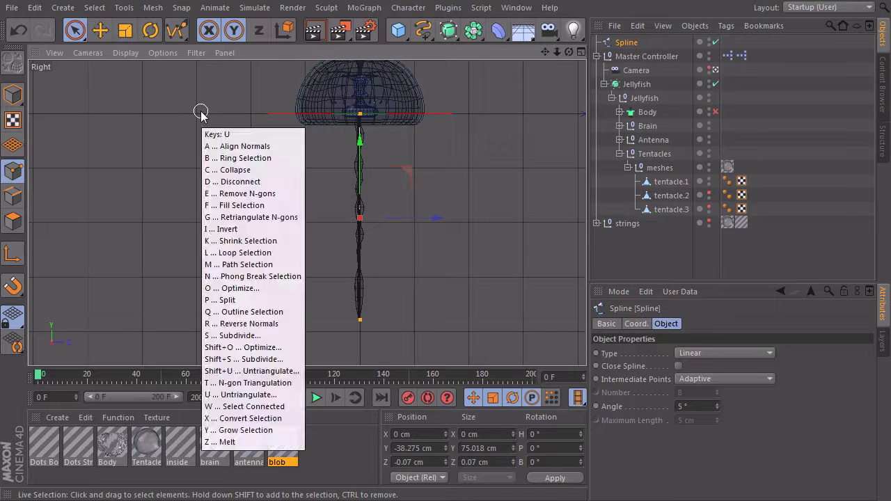
{"action": "key", "text": "s"}
{"action": "key", "text": "u"}
{"action": "key", "text": "s"}
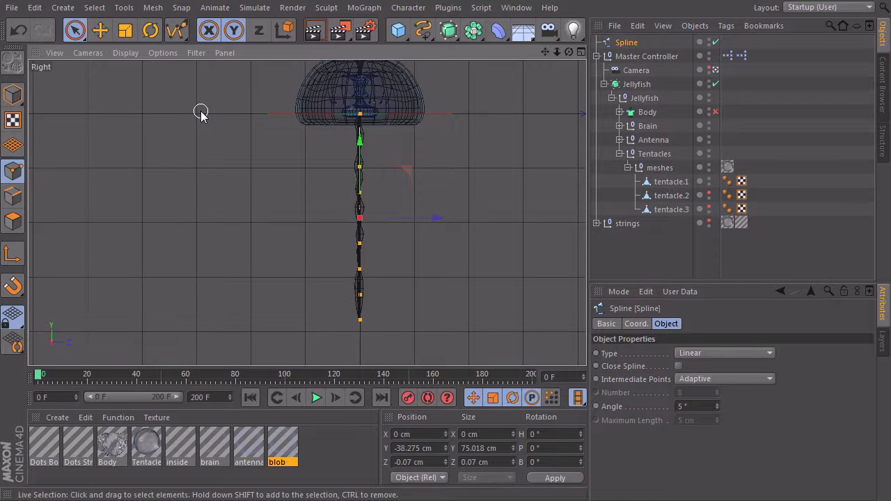
{"action": "key", "text": "u"}
{"action": "key", "text": "Escape"}
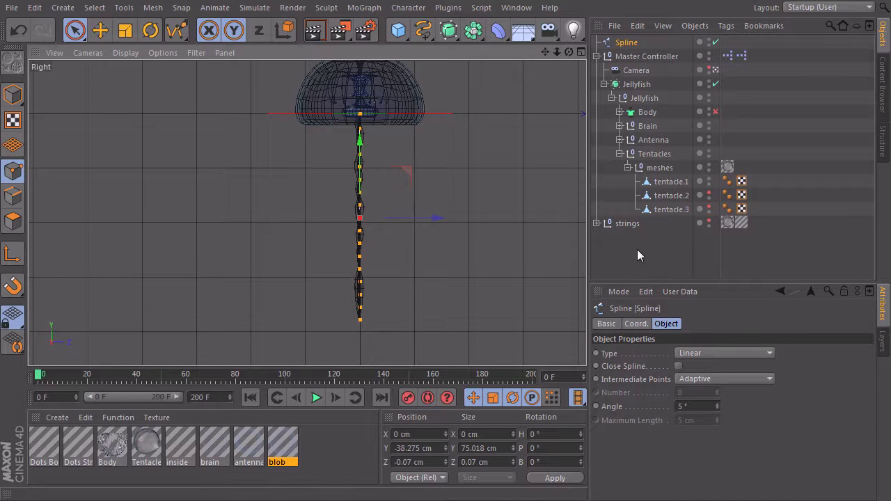
Add a Spline Wrap under tentacle.1 using Spline with Axis -Y, then select a mid-spline point.
{"action": "mouse_move", "coordinate": [75, 30]}
{"action": "left_mouse_down"}
{"action": "mouse_move", "coordinate": [104, 43]}
{"action": "mouse_move", "coordinate": [138, 40]}
{"action": "mouse_move", "coordinate": [130, 44]}
{"action": "left_mouse_up"}
{"action": "left_click", "coordinate": [655, 253]}
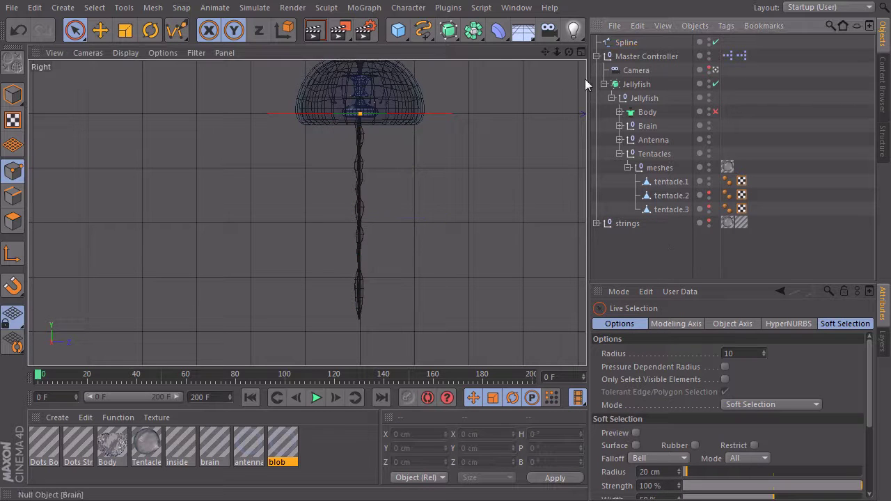
{"action": "left_click_drag", "start_coordinate": [499, 32], "coordinate": [668, 200]}
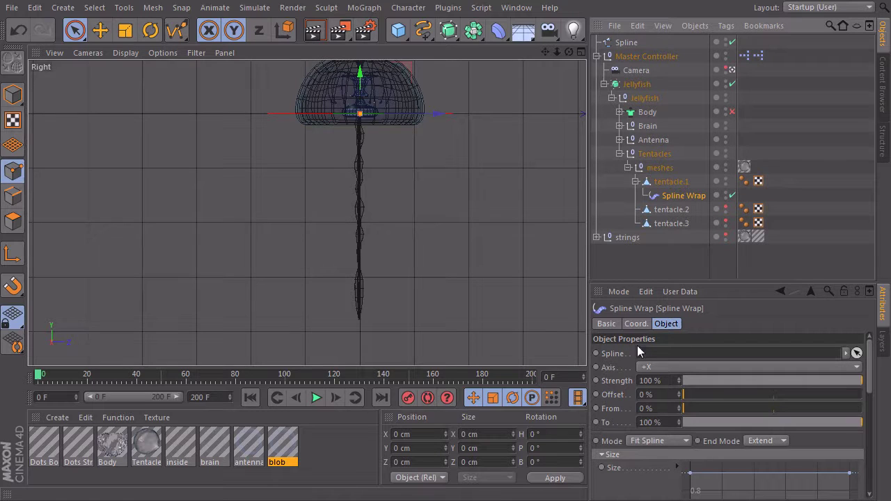
{"action": "left_click_drag", "start_coordinate": [626, 42], "coordinate": [700, 62]}
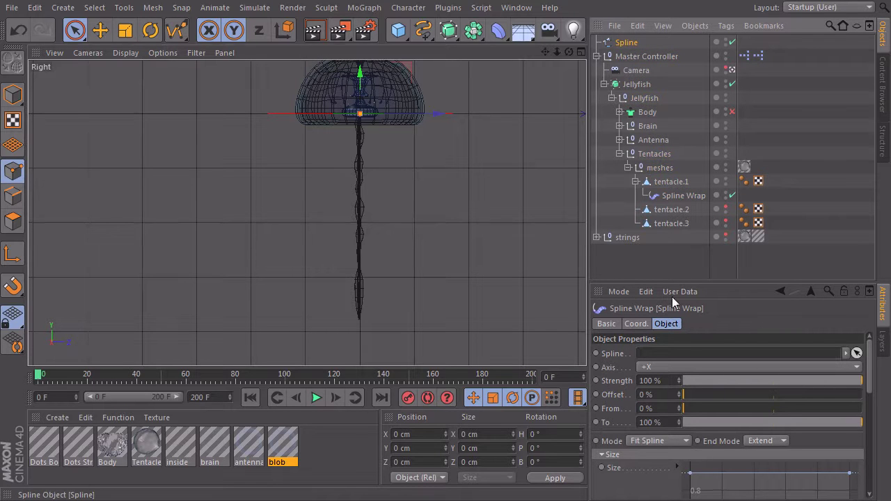
{"action": "left_click_drag", "start_coordinate": [659, 355], "coordinate": [658, 354]}
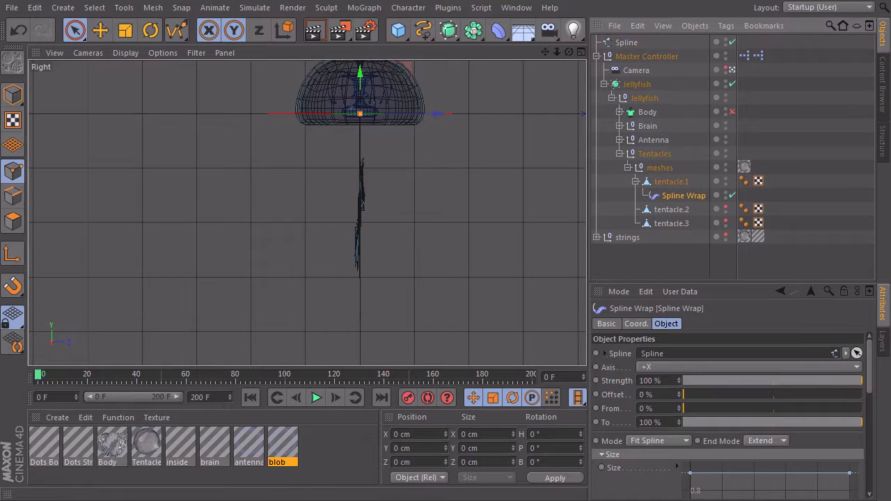
{"action": "left_click", "coordinate": [658, 369]}
{"action": "left_click", "coordinate": [653, 421]}
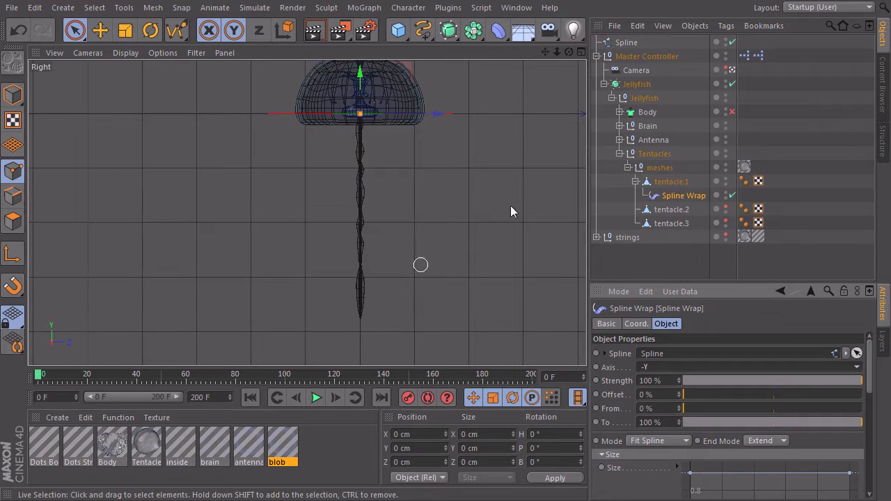
{"action": "left_click", "coordinate": [624, 43]}
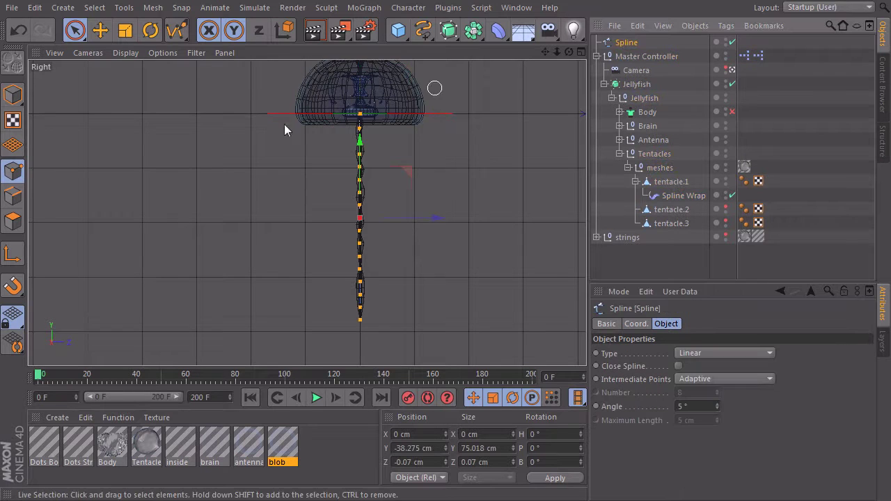
{"action": "left_click", "coordinate": [363, 207]}
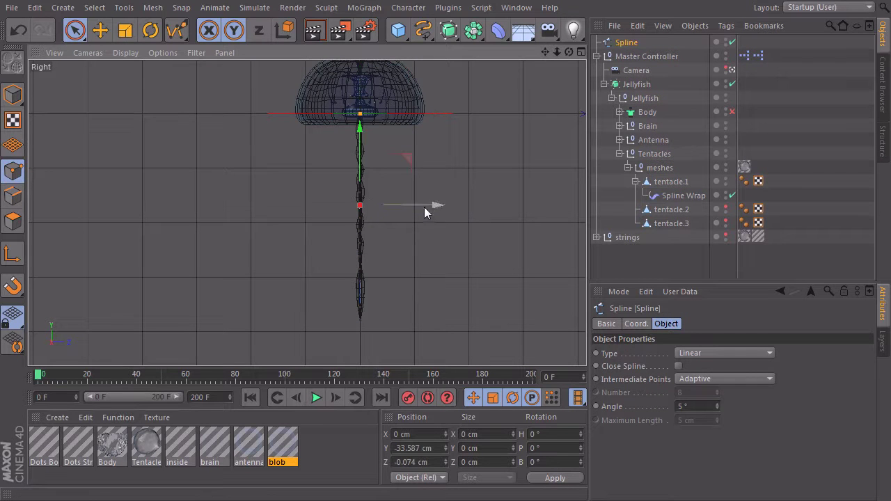
{"action": "left_click_drag", "start_coordinate": [427, 205], "coordinate": [468, 206]}
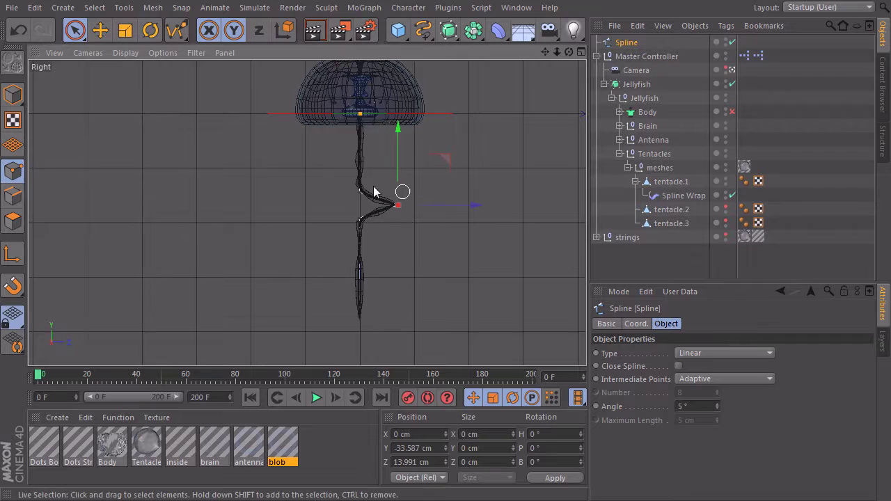
{"action": "key", "text": "ctrl+z"}
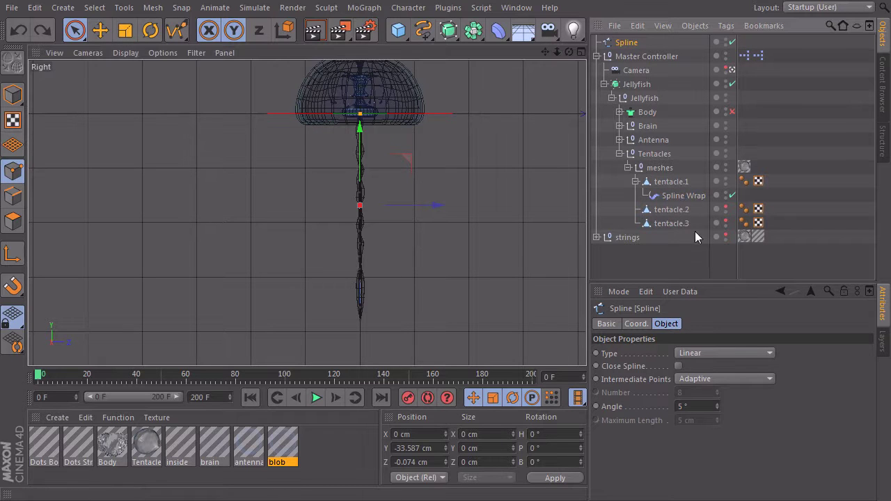
Select the Spline Wrap deformer and review its Spline settings in an enlarged Attribute Manager.
{"action": "left_click", "coordinate": [684, 196]}
{"action": "left_click_drag", "start_coordinate": [697, 283], "coordinate": [688, 89]}
{"action": "left_click", "coordinate": [609, 284]}
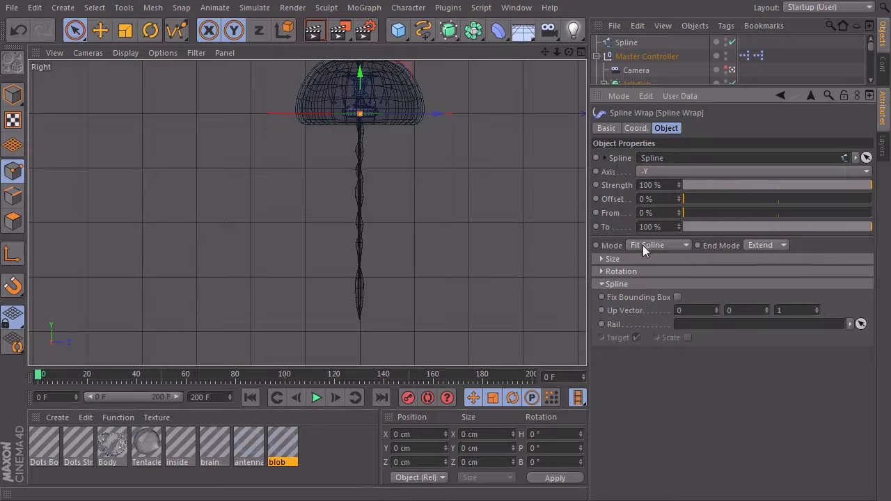
{"action": "left_click", "coordinate": [603, 284]}
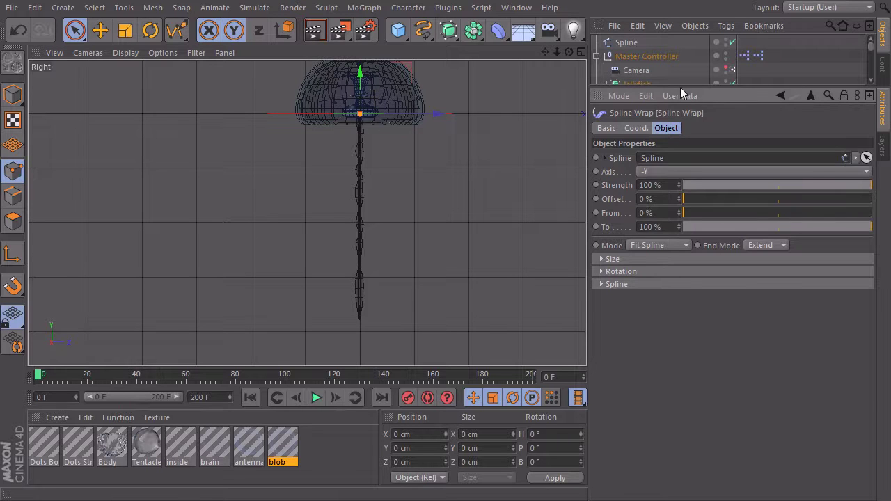
{"action": "left_click_drag", "start_coordinate": [680, 90], "coordinate": [674, 262]}
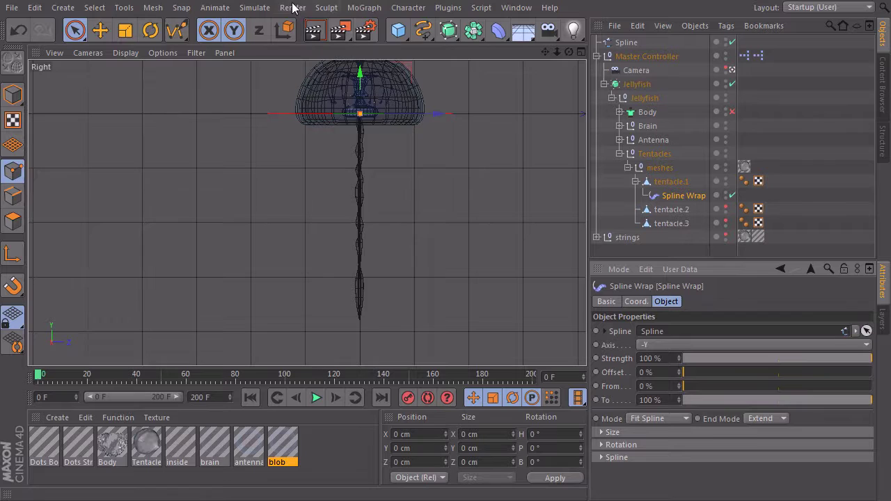
Add a Formula effector under the Spline with Point deformation and play the animation.
{"action": "left_click", "coordinate": [364, 8]}
{"action": "mouse_move", "coordinate": [382, 28]}
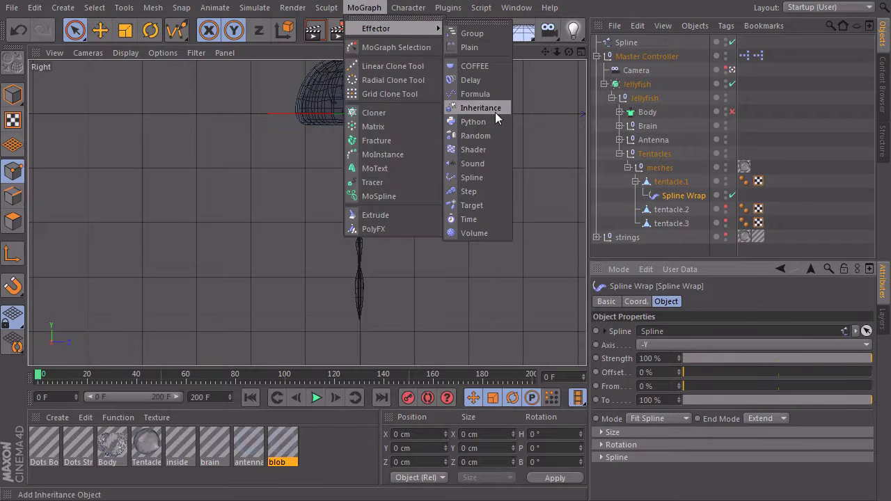
{"action": "left_click", "coordinate": [476, 95]}
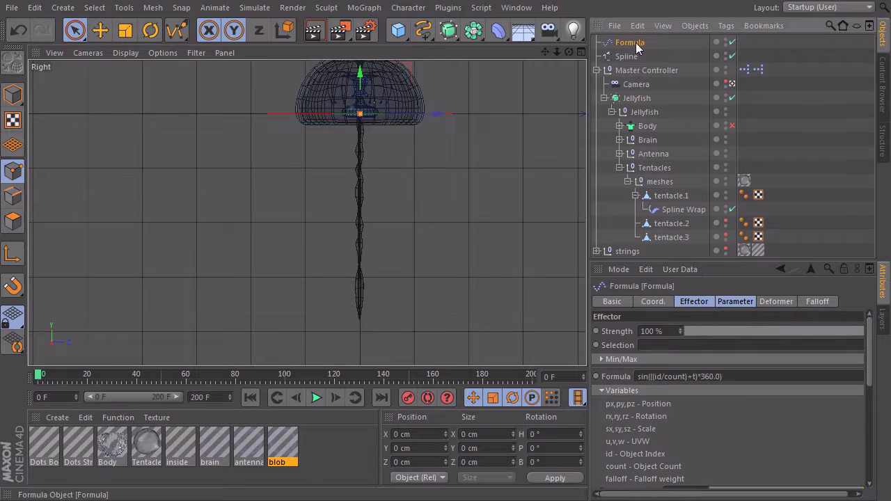
{"action": "left_click", "coordinate": [780, 304]}
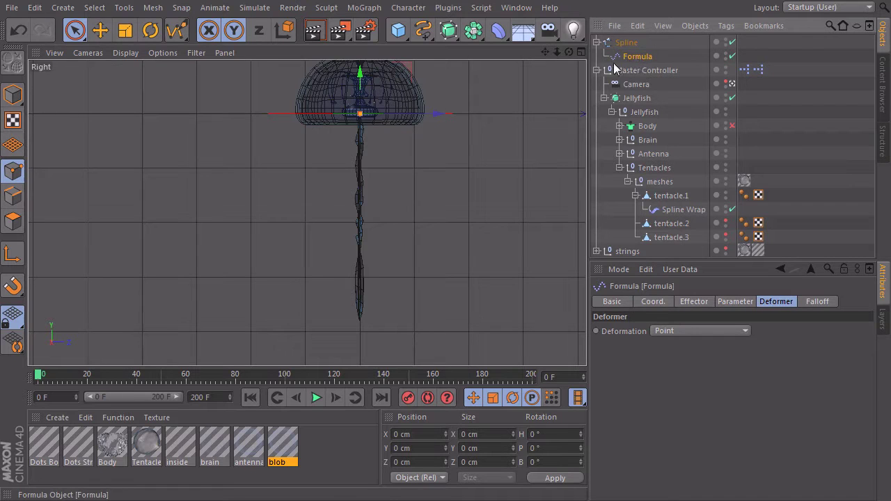
{"action": "left_click", "coordinate": [316, 398]}
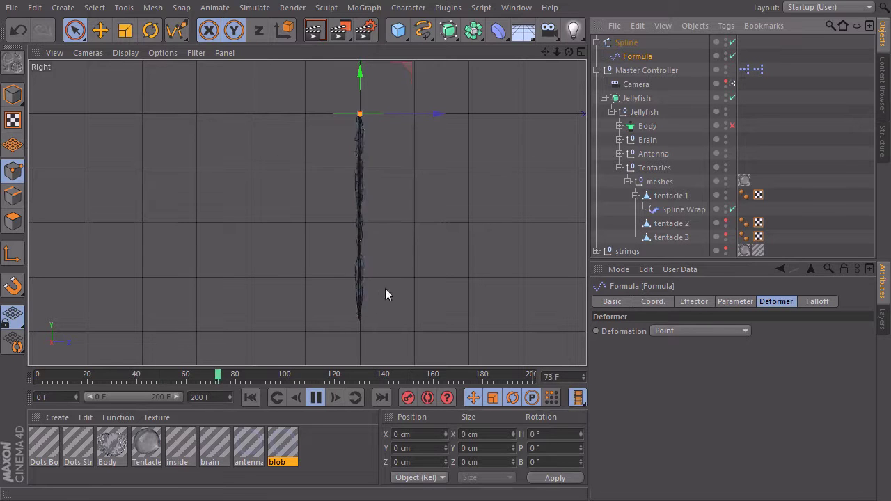
Turn off the Formula effector's scaling and give it a 5 cm P.Z offset.
{"action": "left_click", "coordinate": [735, 302]}
{"action": "left_click", "coordinate": [758, 355]}
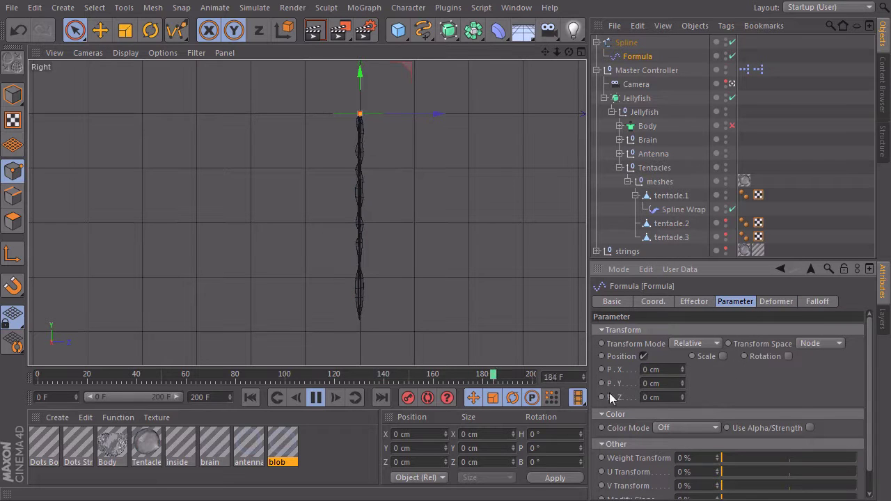
{"action": "double_click", "coordinate": [670, 395]}
{"action": "type", "text": "5"}
{"action": "key", "text": "Return"}
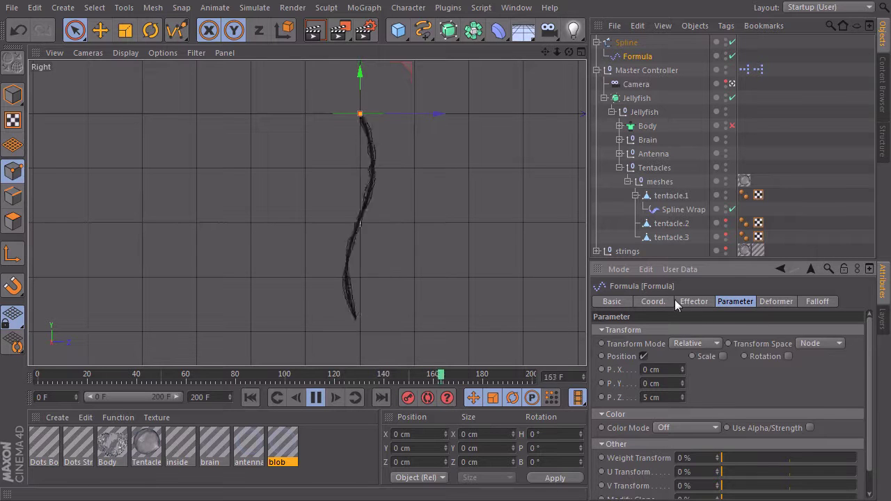
Drag the formula's t project-time variable to about -0.526.
{"action": "left_click", "coordinate": [696, 301]}
{"action": "left_click", "coordinate": [618, 389]}
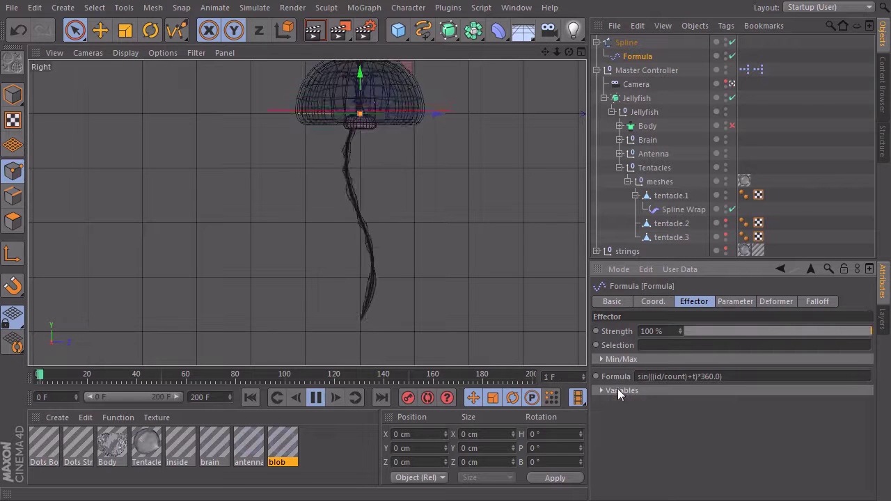
{"action": "left_click", "coordinate": [619, 390]}
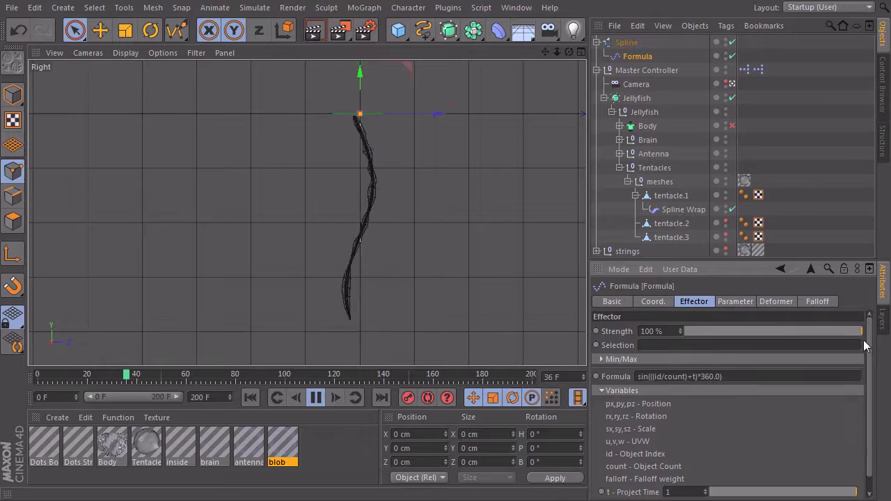
{"action": "scroll", "coordinate": [869, 346], "scroll_direction": "down", "scroll_amount": 1}
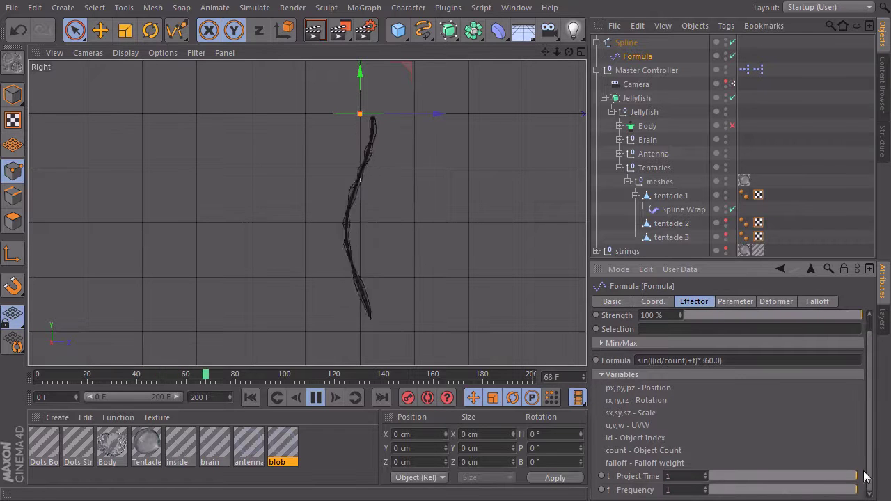
{"action": "left_click_drag", "start_coordinate": [854, 481], "coordinate": [503, 453]}
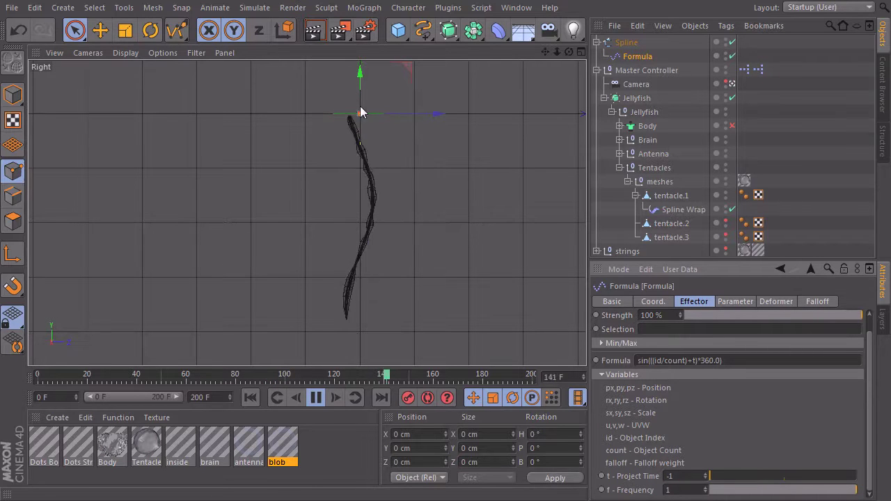
{"action": "left_click", "coordinate": [848, 479]}
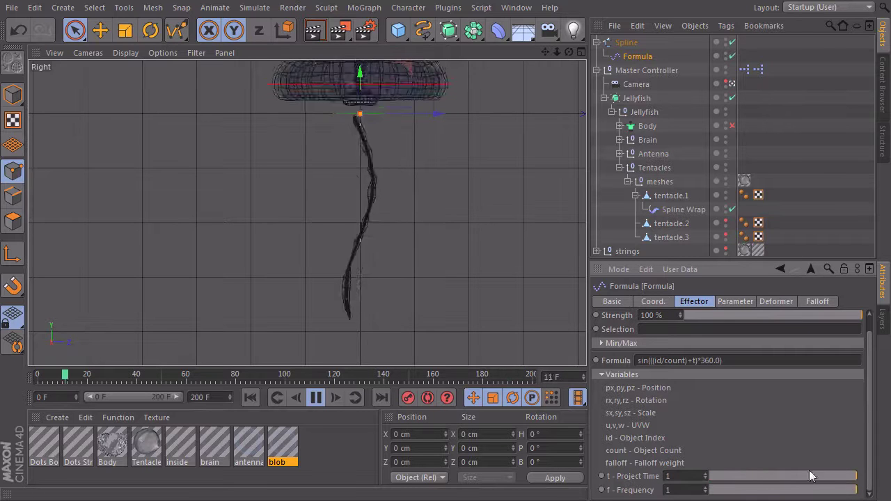
{"action": "left_click_drag", "start_coordinate": [810, 476], "coordinate": [779, 477]}
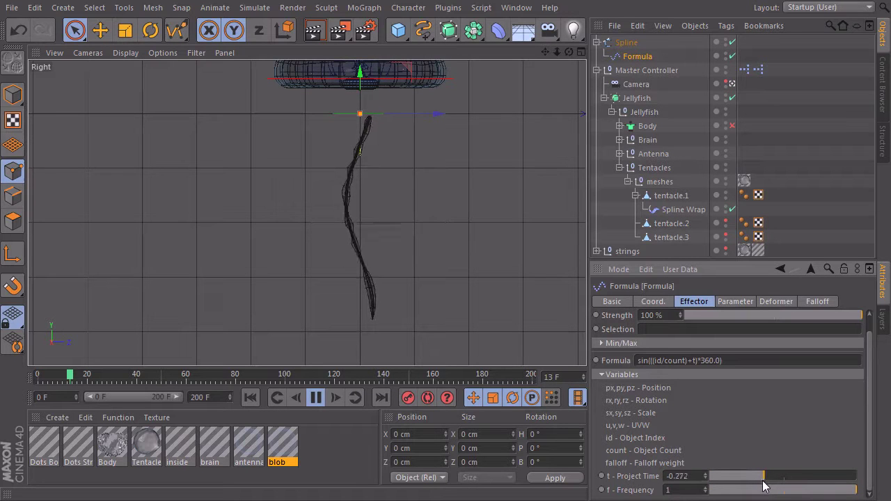
{"action": "left_click_drag", "start_coordinate": [759, 490], "coordinate": [749, 495]}
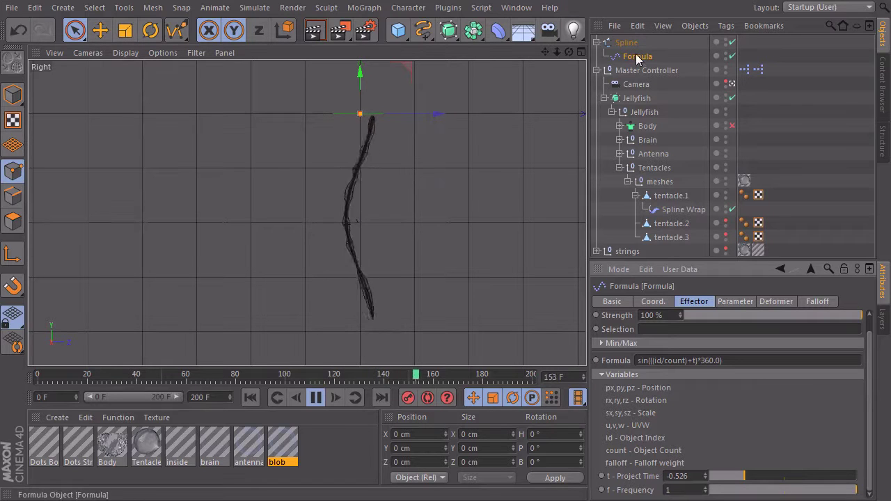
Set the Formula effector's falloff to Linear, size 10/10/10 cm, falloff 100%.
{"action": "left_click", "coordinate": [816, 303]}
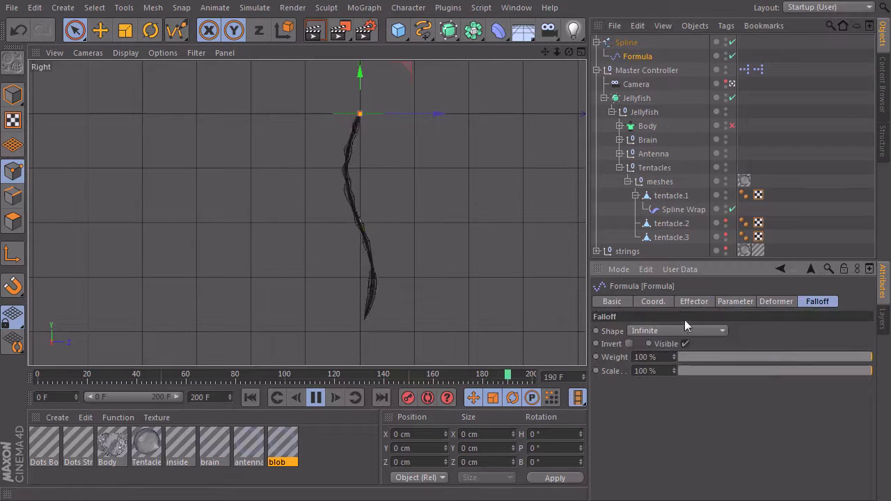
{"action": "left_click", "coordinate": [676, 330]}
{"action": "left_click", "coordinate": [658, 415]}
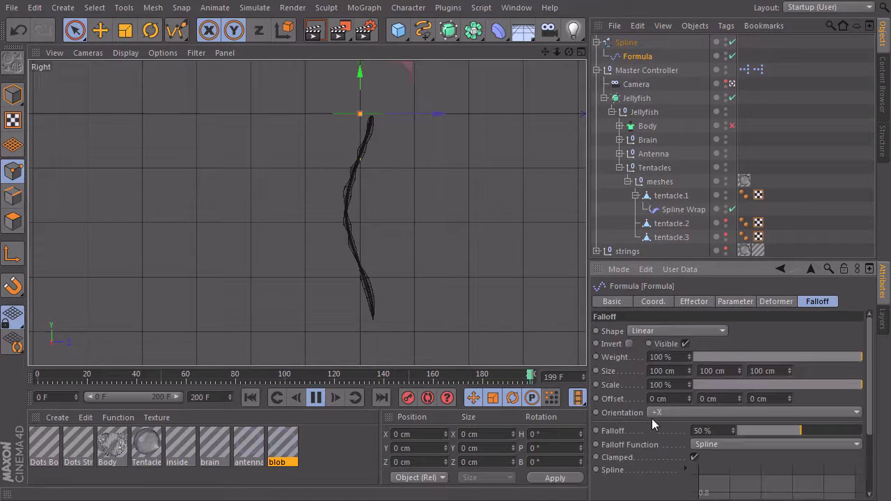
{"action": "left_click", "coordinate": [679, 373]}
{"action": "type", "text": "10"}
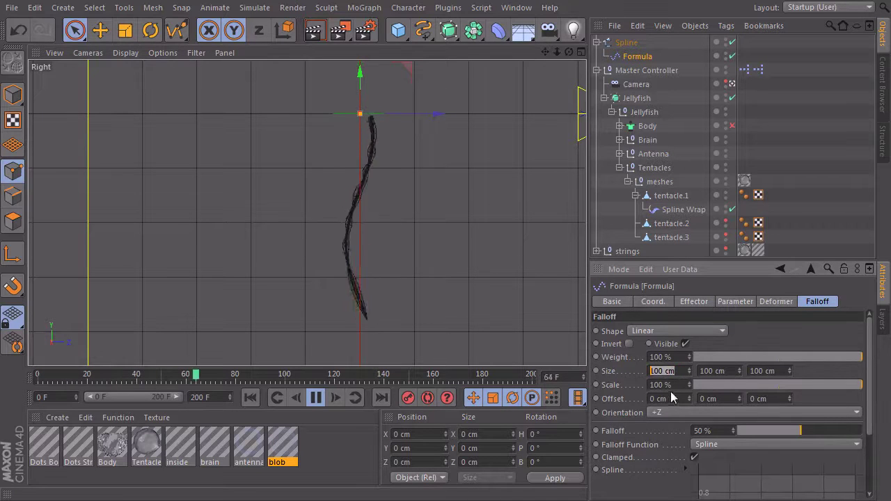
{"action": "key", "text": "Tab"}
{"action": "type", "text": "10"}
{"action": "key", "text": "Tab"}
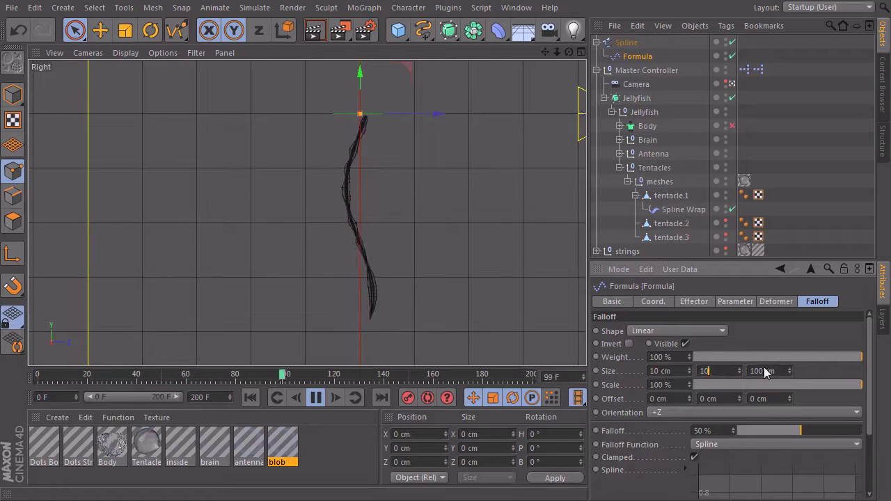
{"action": "type", "text": "10"}
{"action": "key", "text": "Return"}
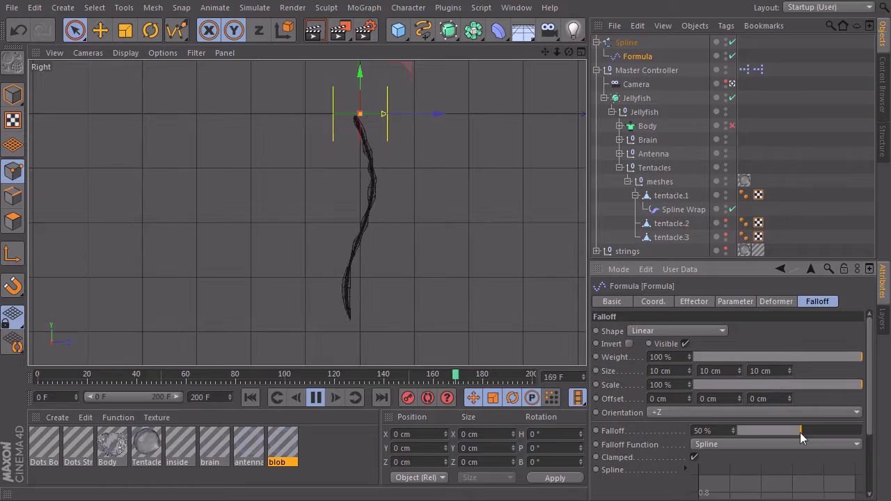
{"action": "left_click_drag", "start_coordinate": [800, 432], "coordinate": [874, 436]}
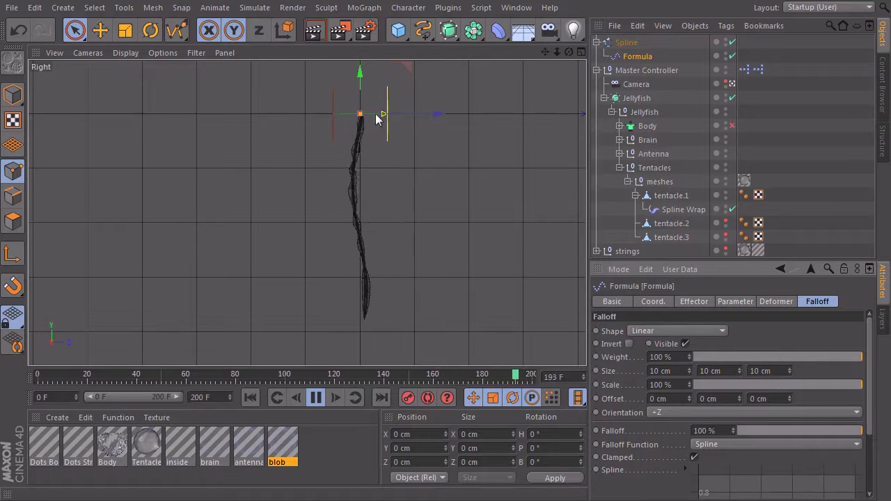
Deselect the spline and effector, recentre the tentacle in view and stop playback.
{"action": "key", "text": "r"}
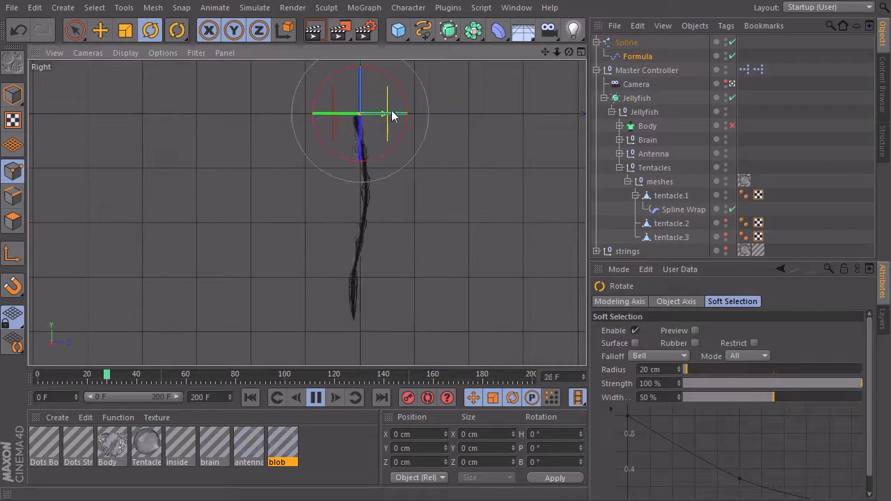
{"action": "left_click_drag", "start_coordinate": [398, 96], "coordinate": [378, 108]}
{"action": "key", "text": "space"}
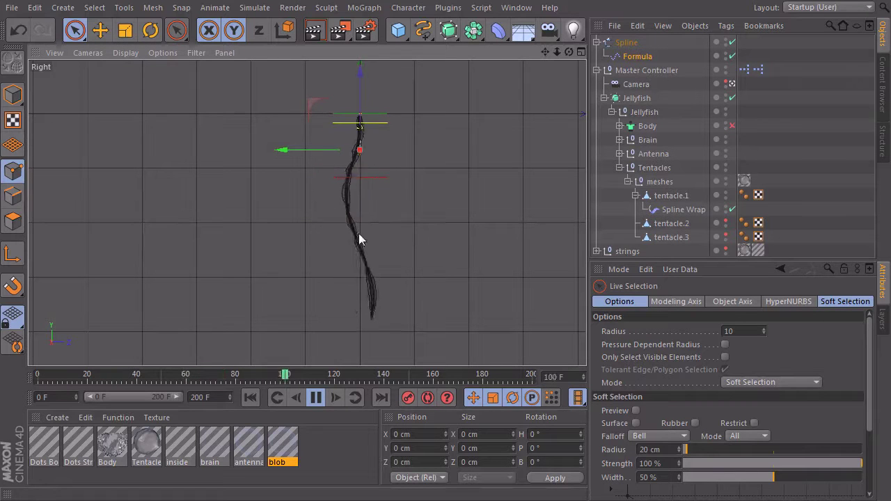
{"action": "left_click", "coordinate": [761, 136]}
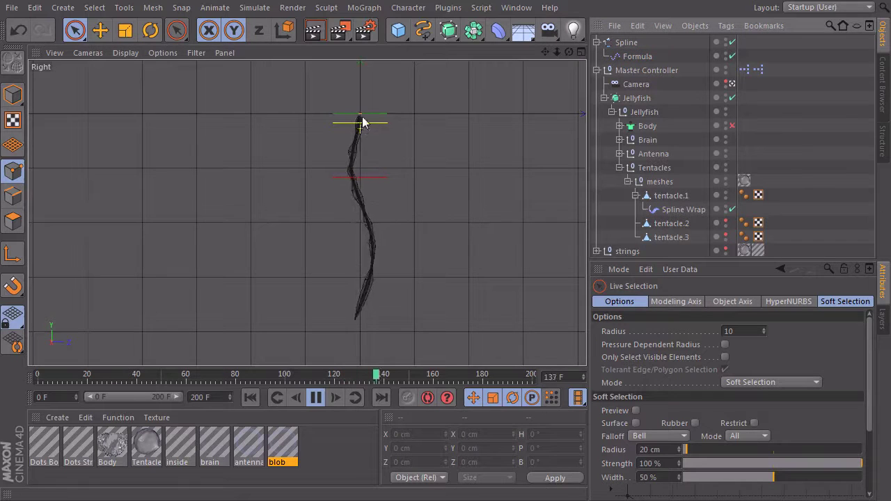
{"action": "scroll", "coordinate": [506, 91], "scroll_direction": "up", "scroll_amount": 4}
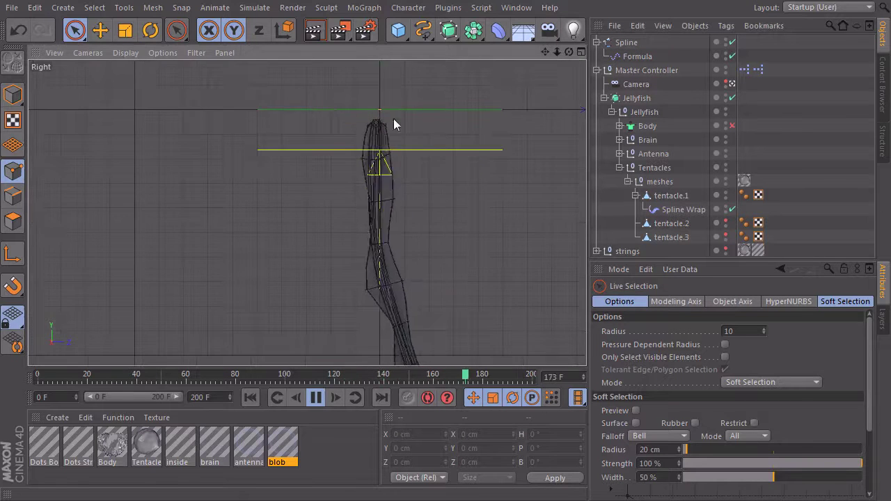
{"action": "scroll", "coordinate": [339, 164], "scroll_direction": "down", "scroll_amount": 3}
{"action": "middle_click_drag", "start_coordinate": [421, 186], "coordinate": [415, 235], "text": "alt"}
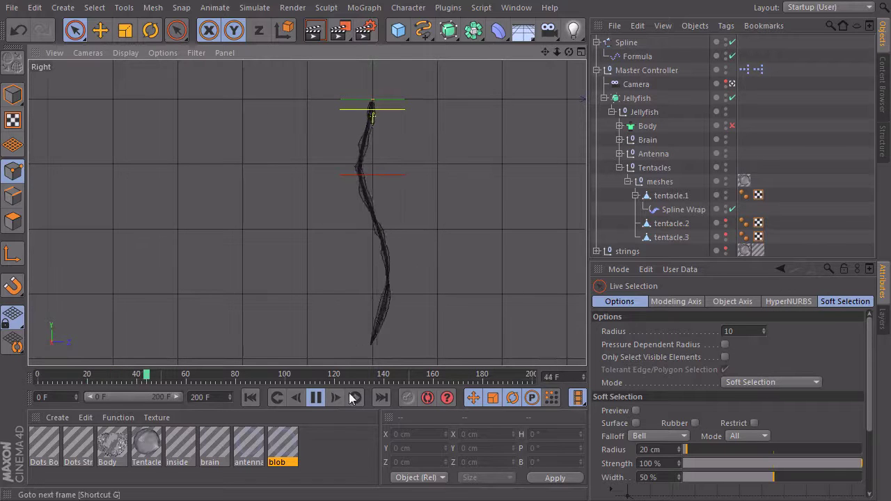
{"action": "left_click", "coordinate": [313, 398]}
Rewind to frame 0, clear the selection and zoom in on the tentacle.
{"action": "left_click", "coordinate": [250, 397]}
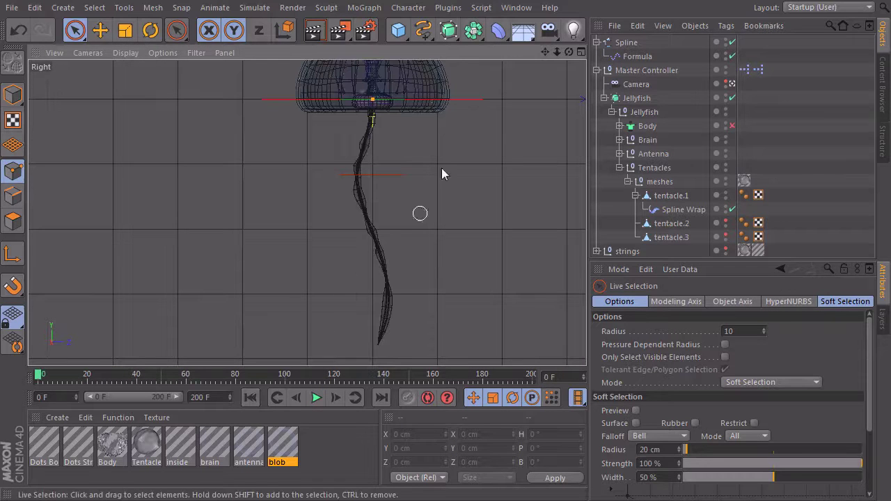
{"action": "left_click", "coordinate": [672, 223]}
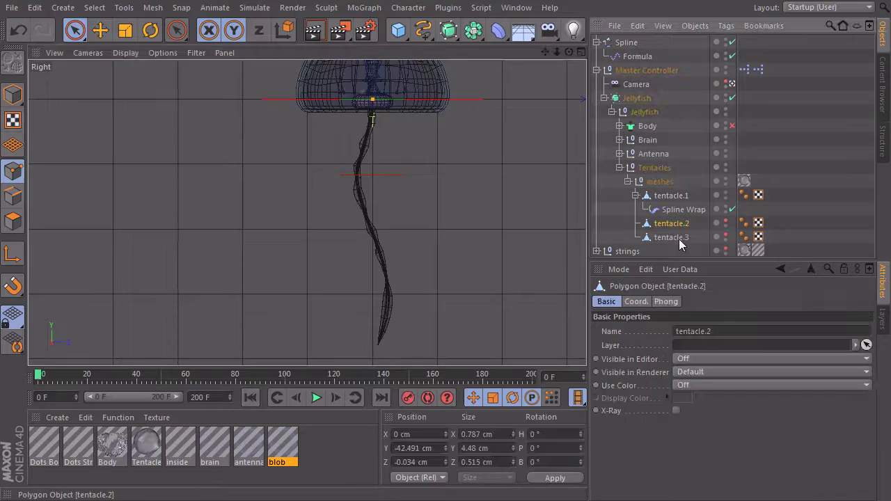
{"action": "left_click", "coordinate": [790, 191]}
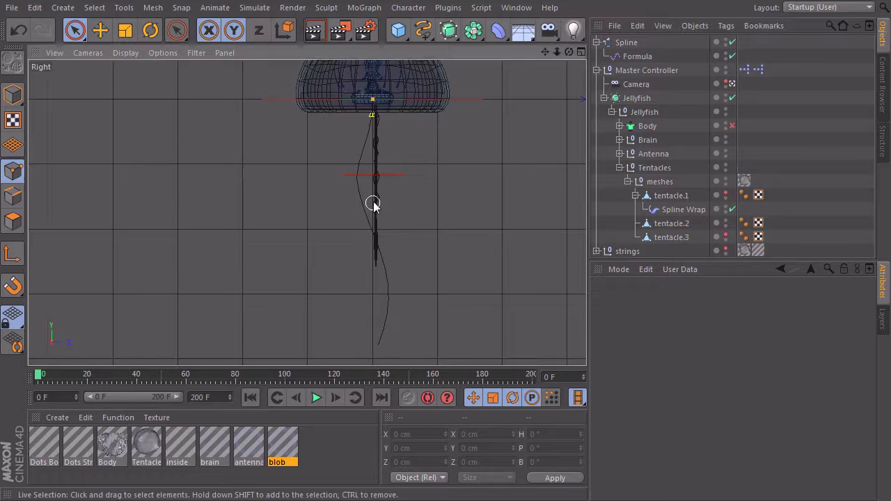
{"action": "right_click_drag", "start_coordinate": [372, 201], "coordinate": [401, 190], "text": "alt"}
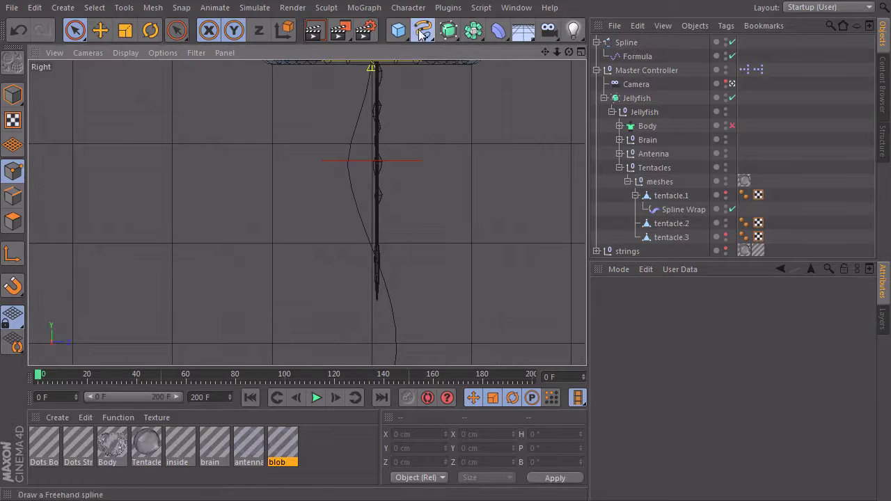
Draw a two-point Linear spline from under the bell down to the tentacle tip.
{"action": "left_click_drag", "start_coordinate": [421, 35], "coordinate": [478, 74]}
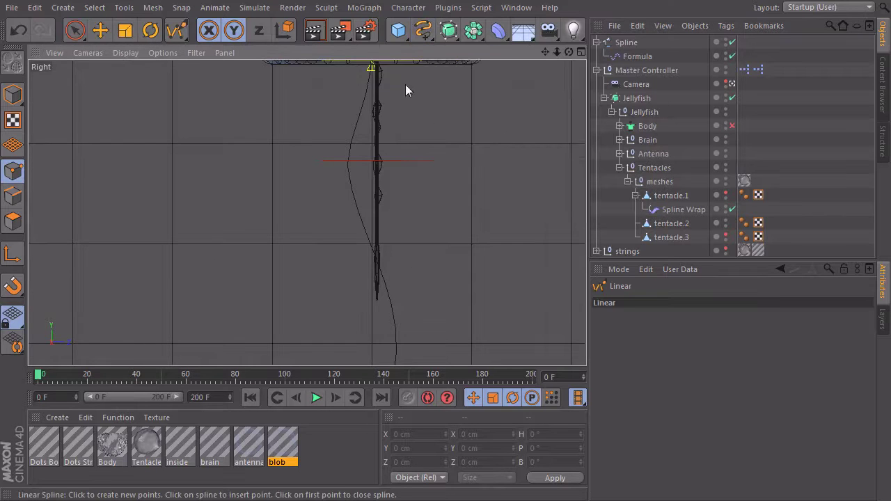
{"action": "middle_click_drag", "start_coordinate": [405, 84], "coordinate": [371, 180], "text": "alt"}
{"action": "right_click_drag", "start_coordinate": [371, 180], "coordinate": [585, 131], "text": "alt"}
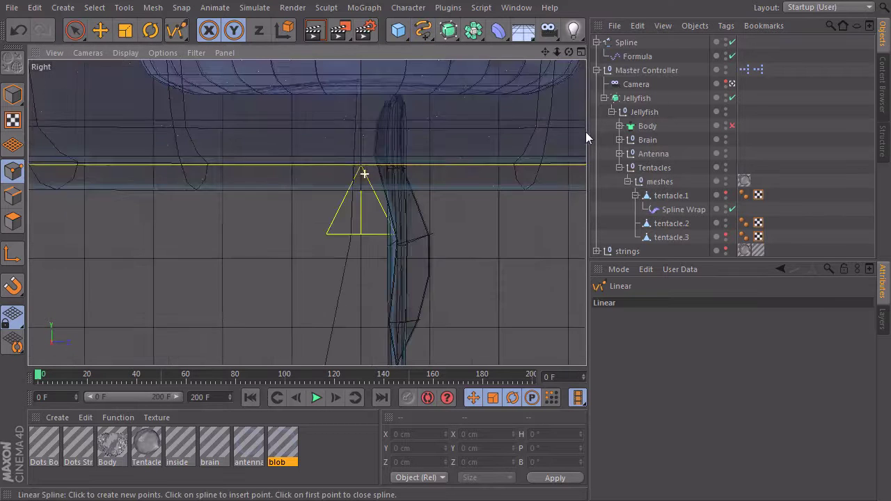
{"action": "left_click", "coordinate": [394, 92]}
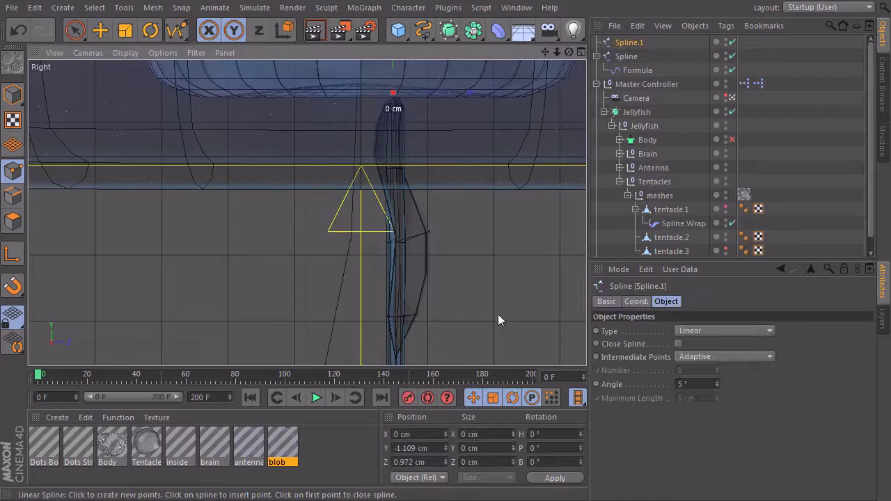
{"action": "middle_click_drag", "start_coordinate": [497, 320], "coordinate": [358, 220], "text": "alt"}
{"action": "right_click_drag", "start_coordinate": [358, 220], "coordinate": [403, 291], "text": "alt"}
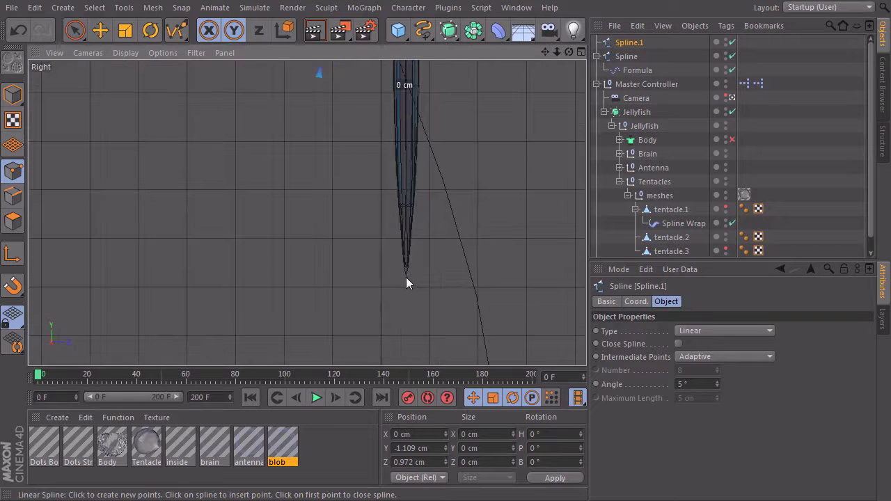
{"action": "left_click", "coordinate": [406, 278]}
{"action": "right_click_drag", "start_coordinate": [479, 290], "coordinate": [422, 298], "text": "alt"}
{"action": "key", "text": "space"}
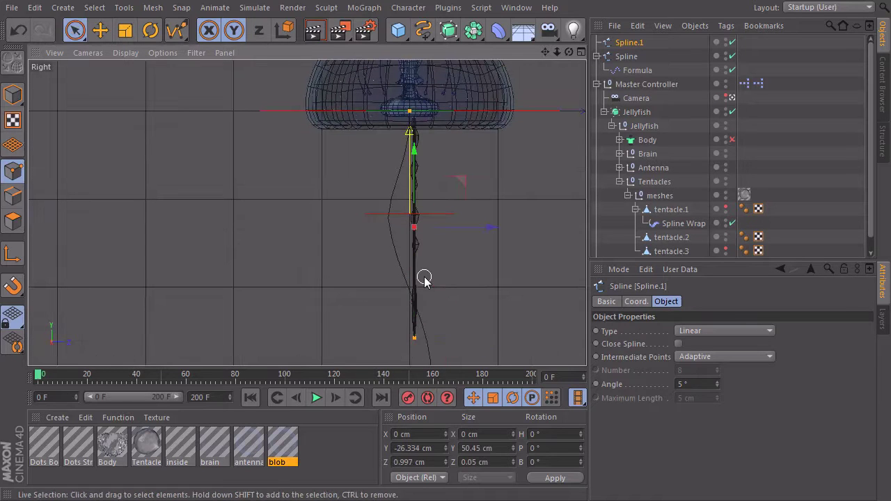
Subdivide Spline.1 into many points with the U~S command and reselect it.
{"action": "key", "text": "u"}
{"action": "key", "text": "Escape"}
{"action": "key", "text": "u"}
{"action": "key", "text": "s"}
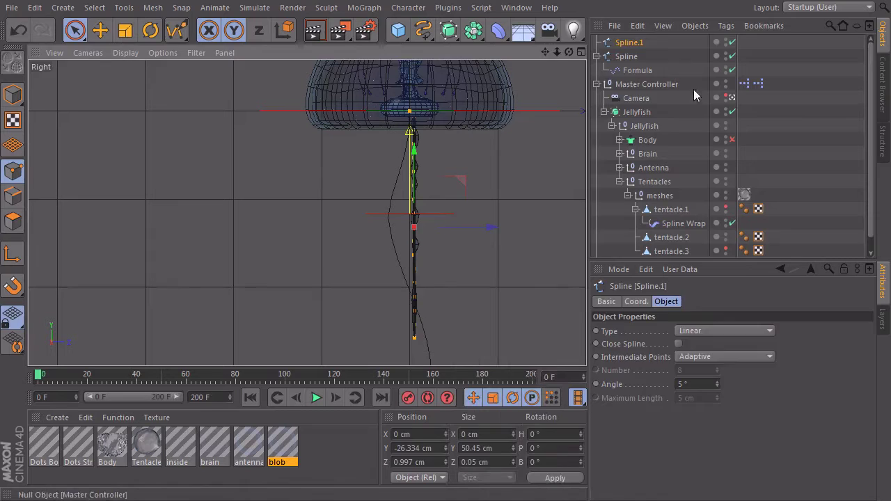
{"action": "left_click", "coordinate": [649, 38]}
{"action": "left_click", "coordinate": [630, 44]}
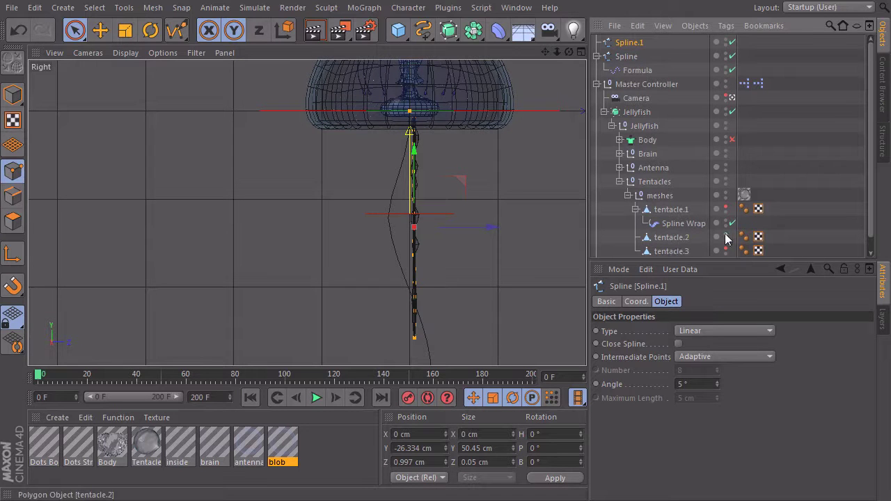
Draw Linear Spline.2 from under the bell down to tentacle.3's tip, about 43.7 cm tall.
{"action": "left_click", "coordinate": [683, 252]}
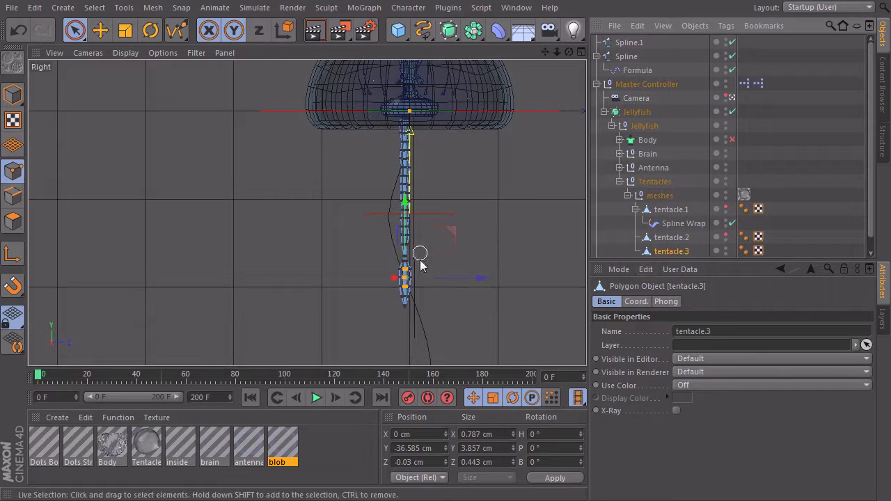
{"action": "left_click", "coordinate": [500, 230]}
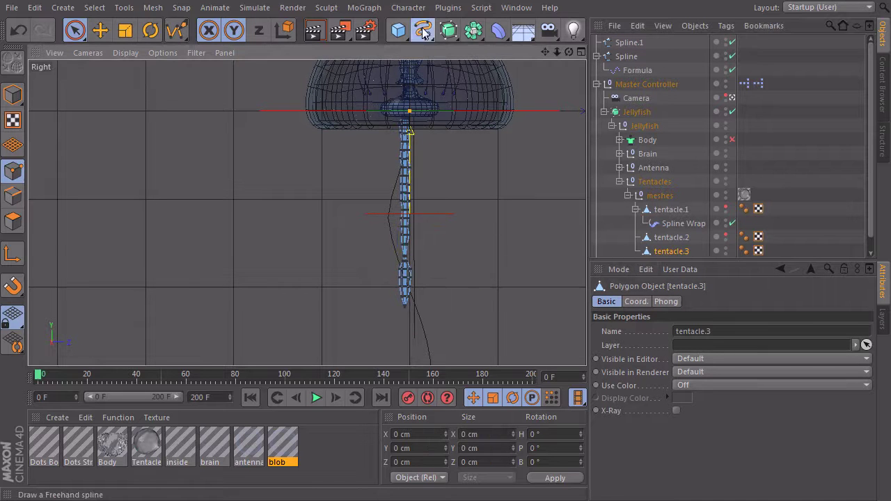
{"action": "left_click_drag", "start_coordinate": [423, 31], "coordinate": [471, 74]}
{"action": "scroll", "coordinate": [406, 105], "scroll_direction": "up", "scroll_amount": 3}
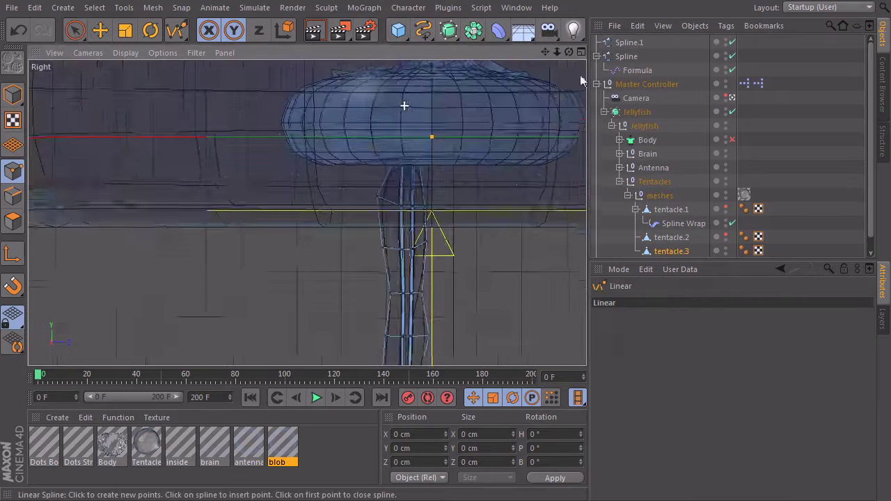
{"action": "scroll", "coordinate": [404, 105], "scroll_direction": "up", "scroll_amount": 1}
{"action": "left_click", "coordinate": [403, 162]}
{"action": "scroll", "coordinate": [489, 288], "scroll_direction": "up", "scroll_amount": 5}
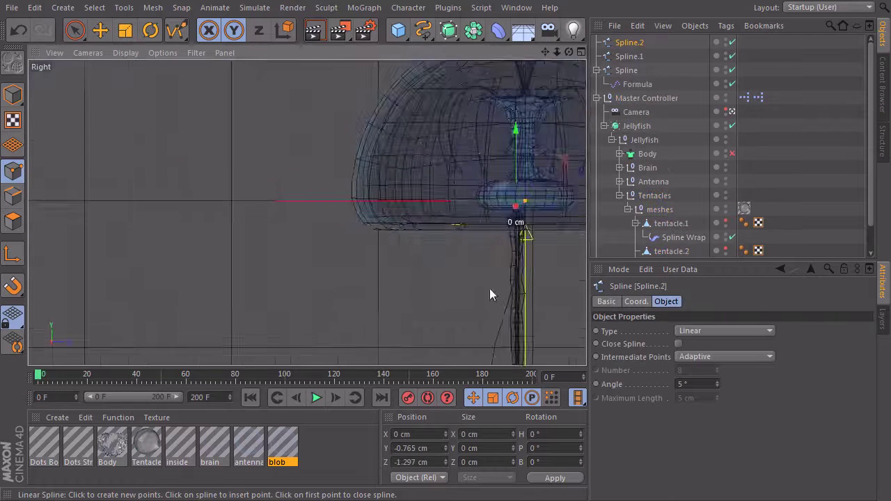
{"action": "left_click", "coordinate": [397, 288]}
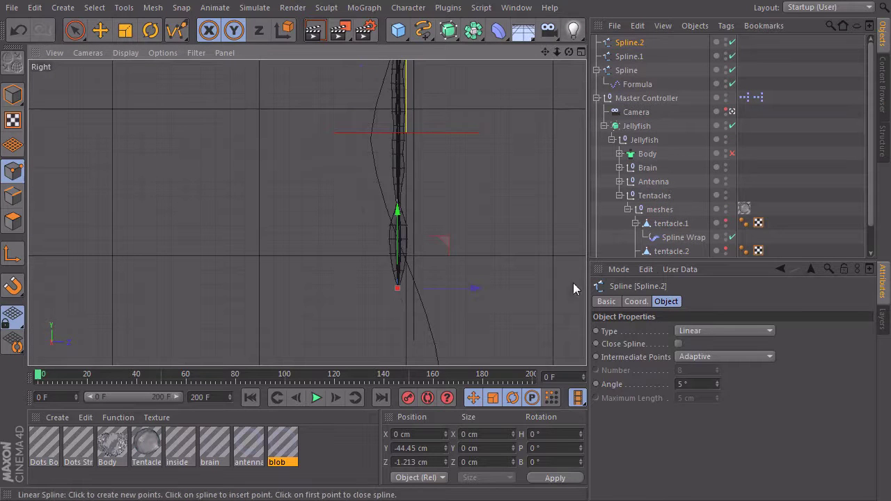
{"action": "scroll", "coordinate": [466, 248], "scroll_direction": "down", "scroll_amount": 5}
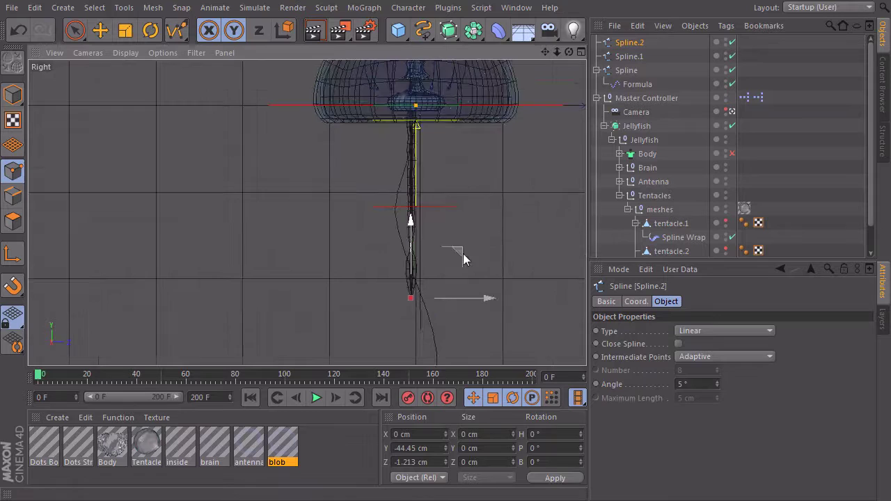
{"action": "key", "text": "space"}
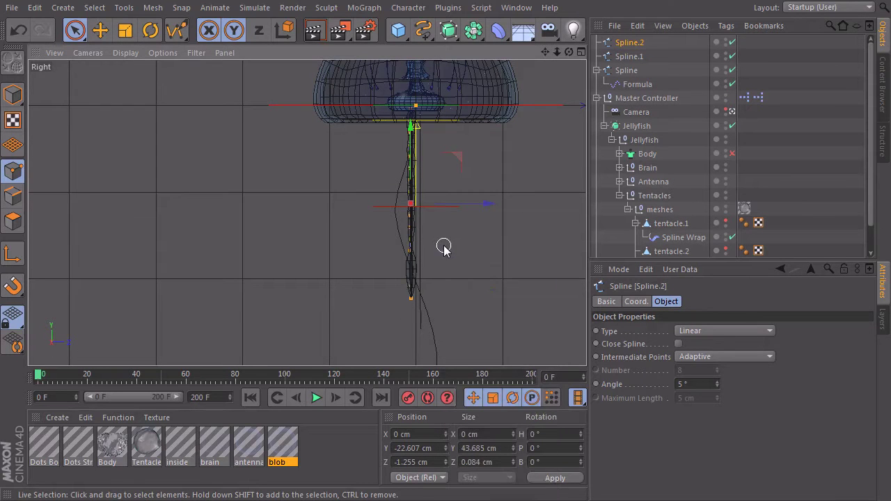
{"action": "scroll", "coordinate": [487, 188], "scroll_direction": "up", "scroll_amount": 4}
{"action": "scroll", "coordinate": [464, 191], "scroll_direction": "down", "scroll_amount": 5}
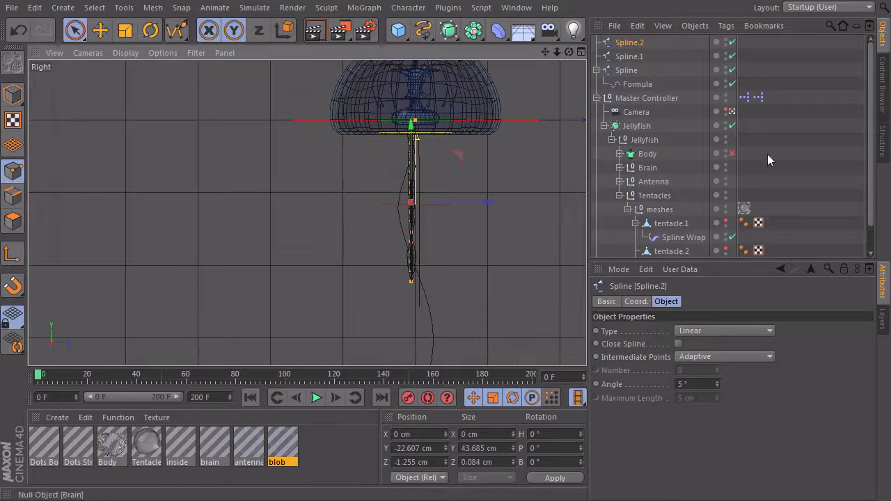
Copy tentacle.1's Spline Wrap to tentacle.2 and tentacle.3, linking Spline.1 and Spline.2.
{"action": "left_click", "coordinate": [73, 28]}
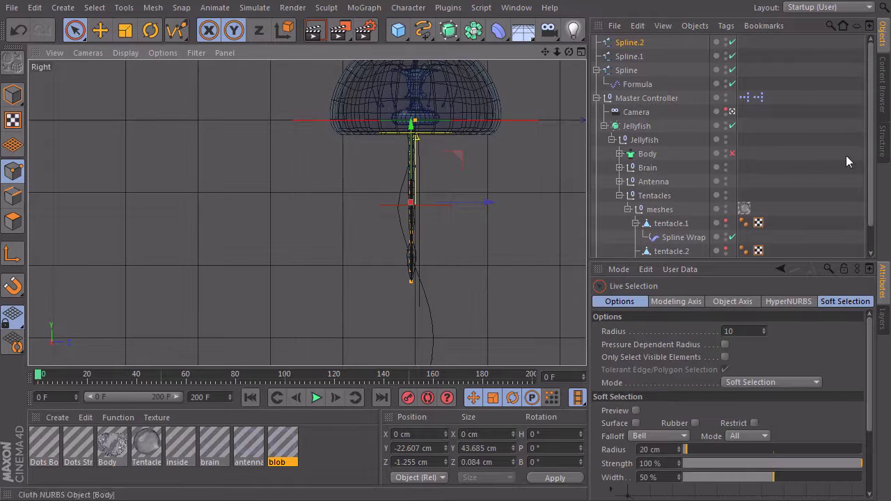
{"action": "scroll", "coordinate": [685, 213], "scroll_direction": "down", "scroll_amount": 1}
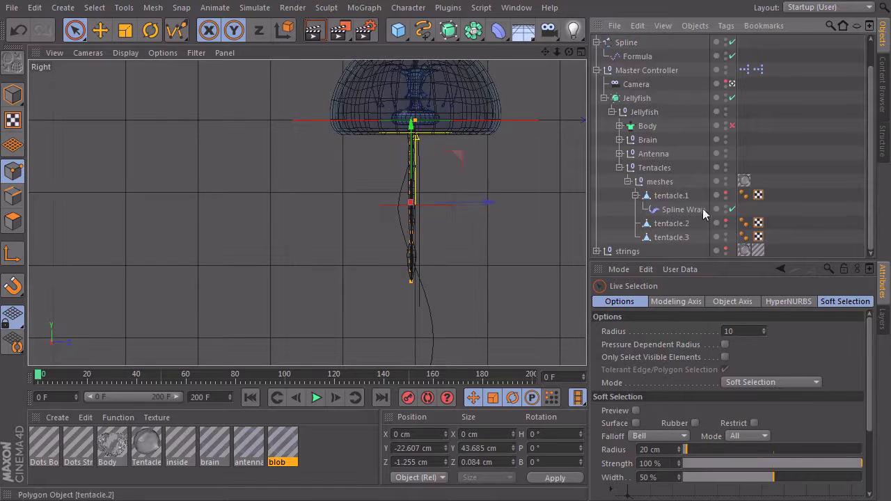
{"action": "left_click", "coordinate": [677, 197]}
{"action": "left_click", "coordinate": [683, 210]}
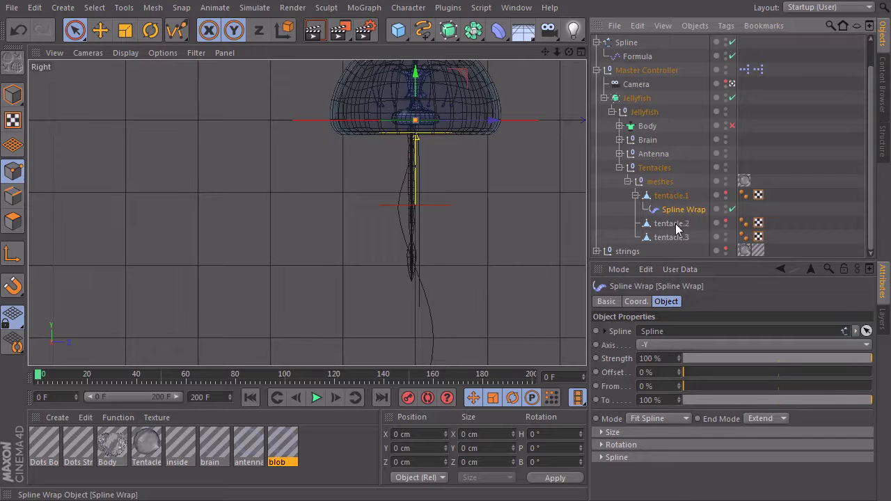
{"action": "scroll", "coordinate": [676, 224], "scroll_direction": "down", "scroll_amount": 1}
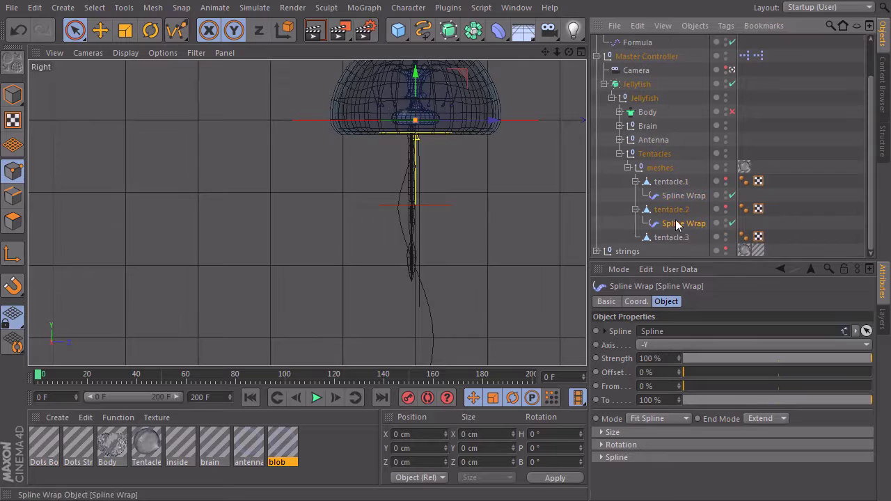
{"action": "scroll", "coordinate": [628, 63], "scroll_direction": "up", "scroll_amount": 3}
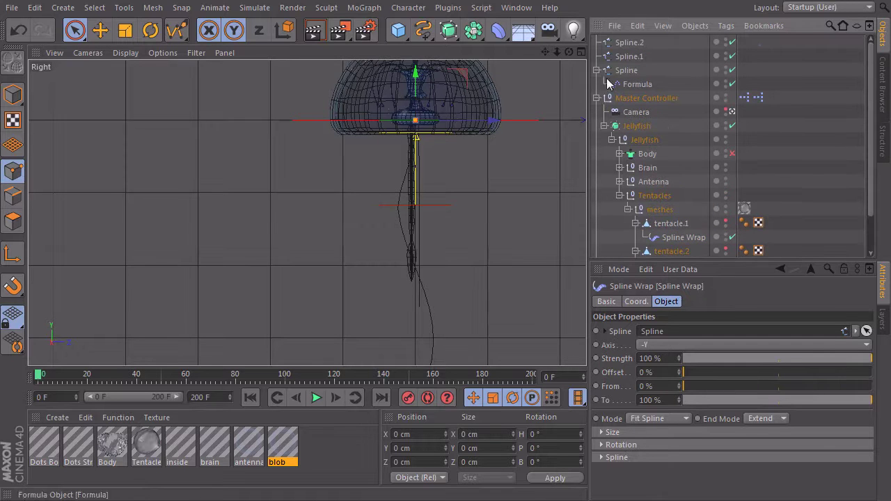
{"action": "left_click", "coordinate": [628, 56]}
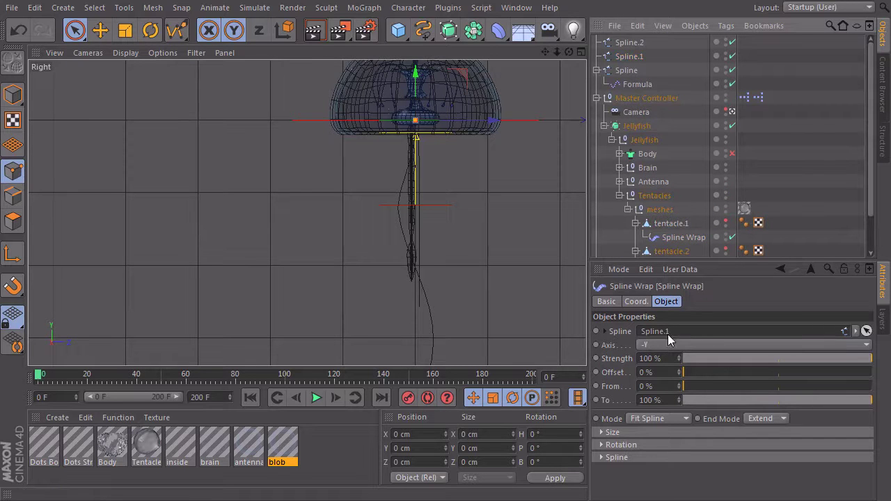
{"action": "scroll", "coordinate": [857, 196], "scroll_direction": "down", "scroll_amount": 3}
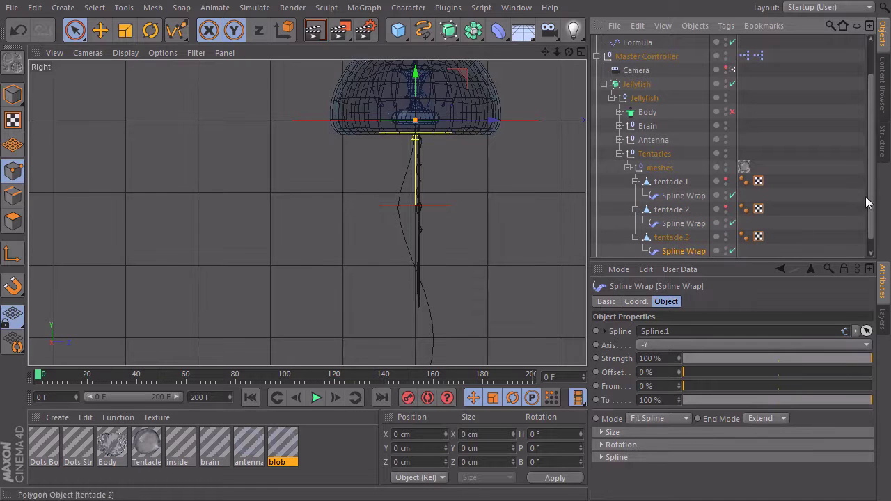
{"action": "scroll", "coordinate": [869, 186], "scroll_direction": "up", "scroll_amount": 3}
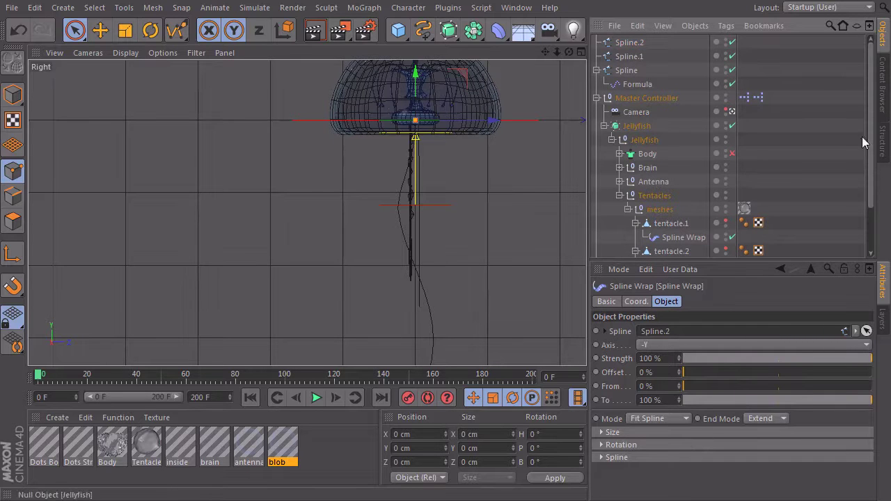
Collapse tentacle.1, tentacle.2 and tentacle.3 in the Object Manager.
{"action": "left_click_drag", "start_coordinate": [869, 138], "coordinate": [876, 207]}
{"action": "left_click", "coordinate": [635, 196]}
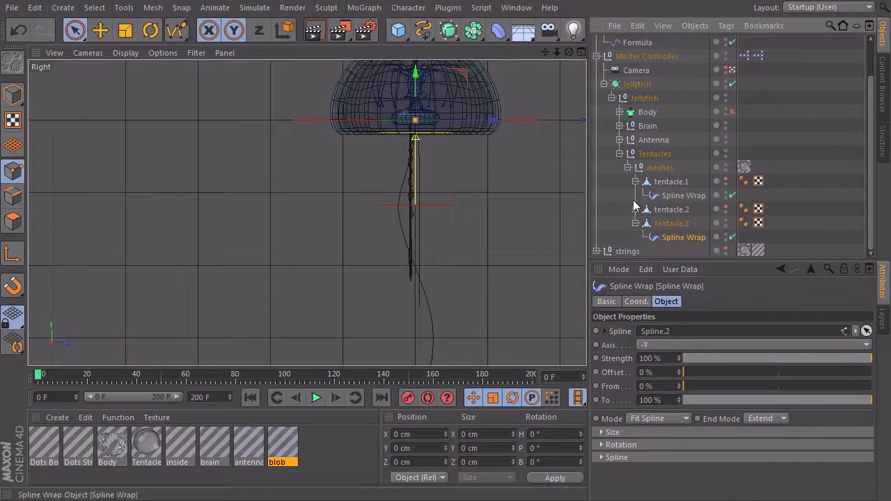
{"action": "left_click", "coordinate": [635, 223]}
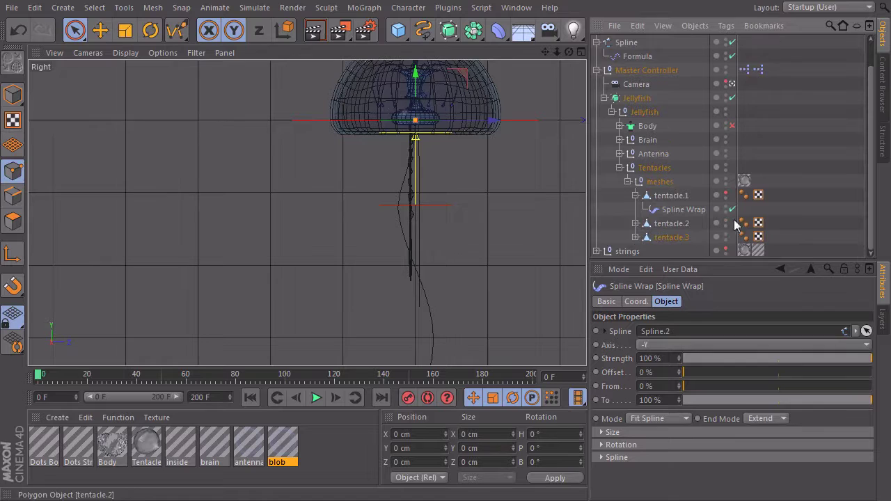
{"action": "left_click", "coordinate": [636, 196]}
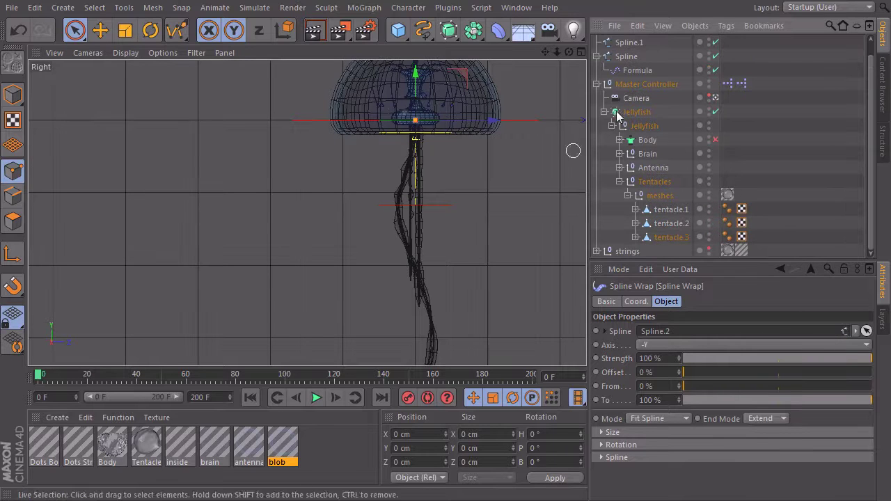
Copy the Spline's Formula effector onto Spline.1 and Spline.2, then play the animation.
{"action": "scroll", "coordinate": [871, 160], "scroll_direction": "up", "scroll_amount": 1}
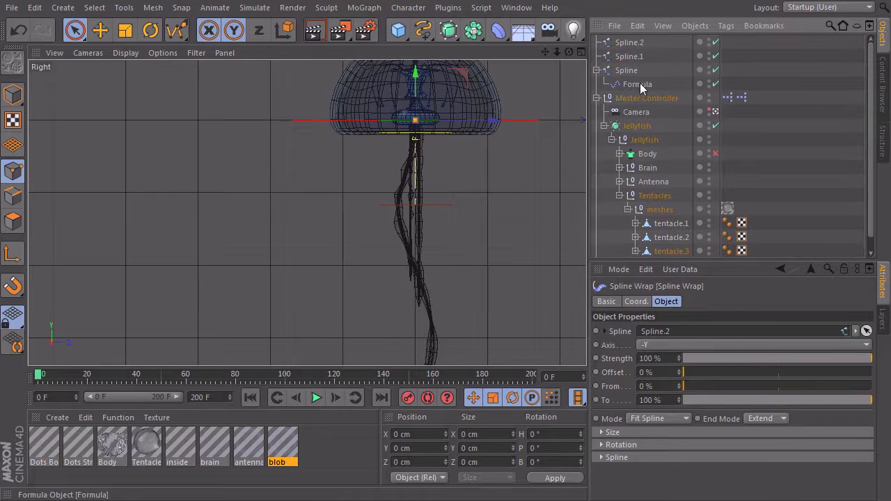
{"action": "left_click", "coordinate": [638, 85]}
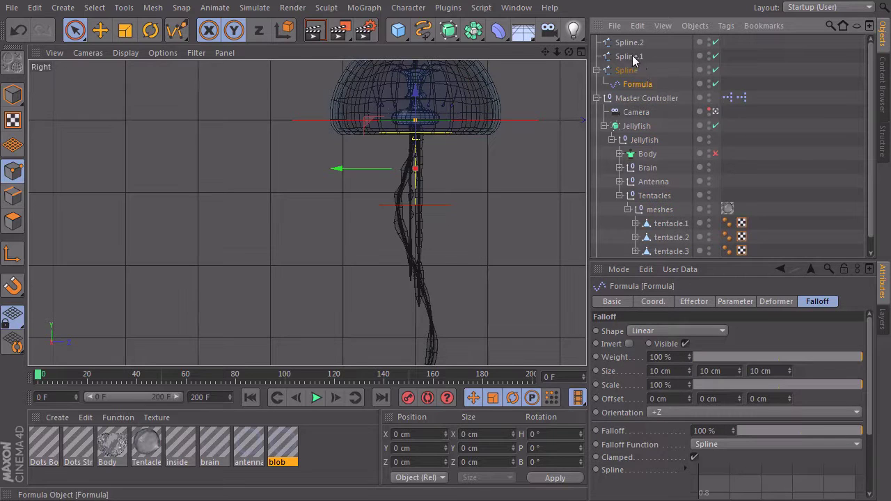
{"action": "left_click_drag", "start_coordinate": [633, 62], "coordinate": [632, 43], "text": "ctrl"}
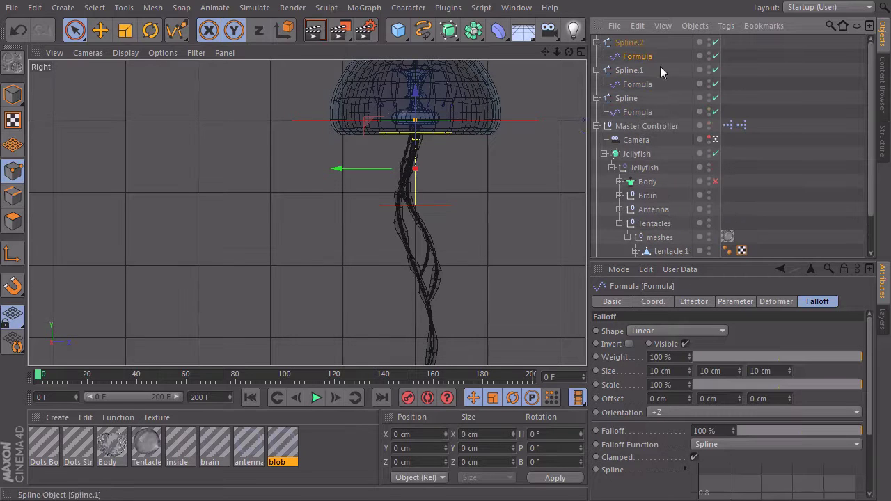
{"action": "left_click", "coordinate": [318, 398]}
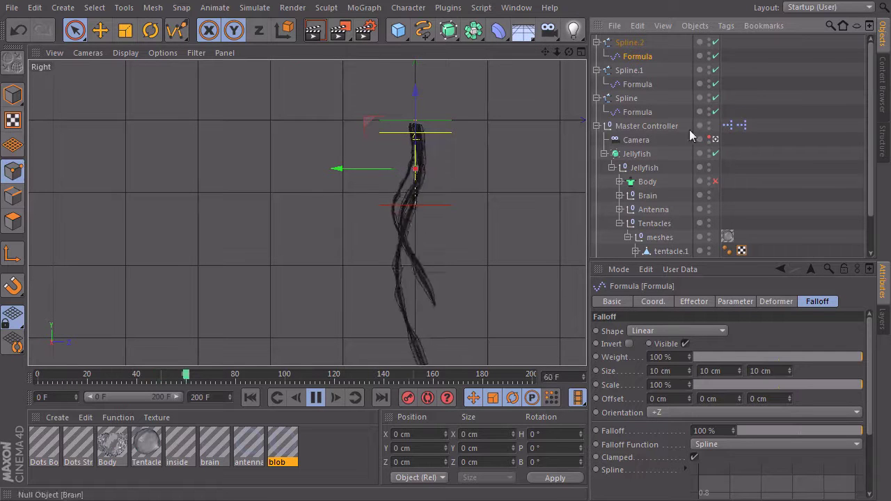
{"action": "left_click", "coordinate": [636, 85]}
Set Spline.1's Formula P.X offset to 2 cm.
{"action": "left_click", "coordinate": [687, 304]}
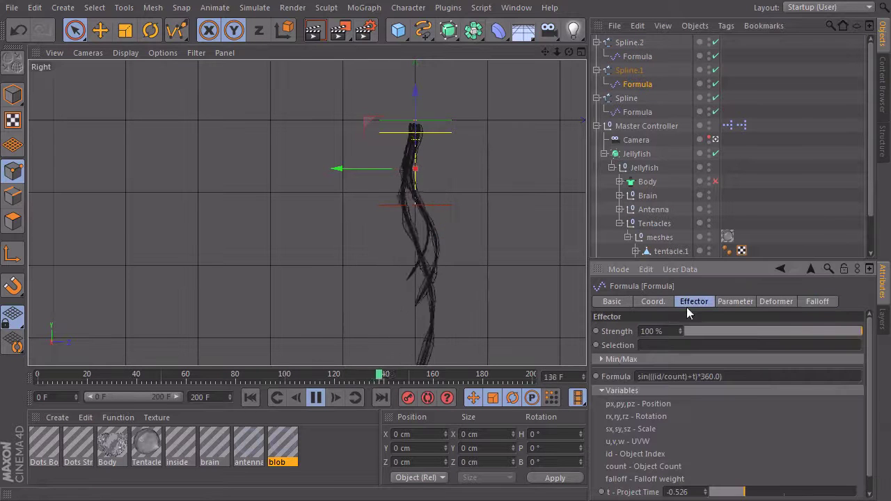
{"action": "left_click", "coordinate": [735, 301]}
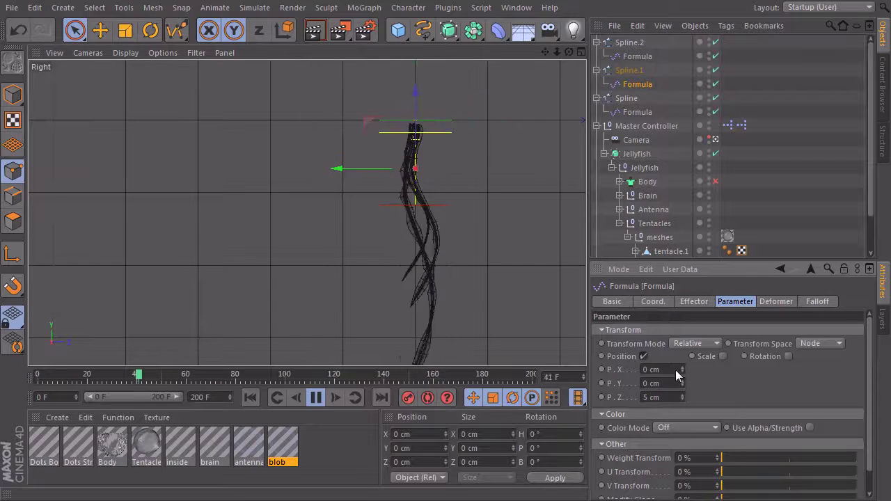
{"action": "left_click_drag", "start_coordinate": [676, 370], "coordinate": [710, 378]}
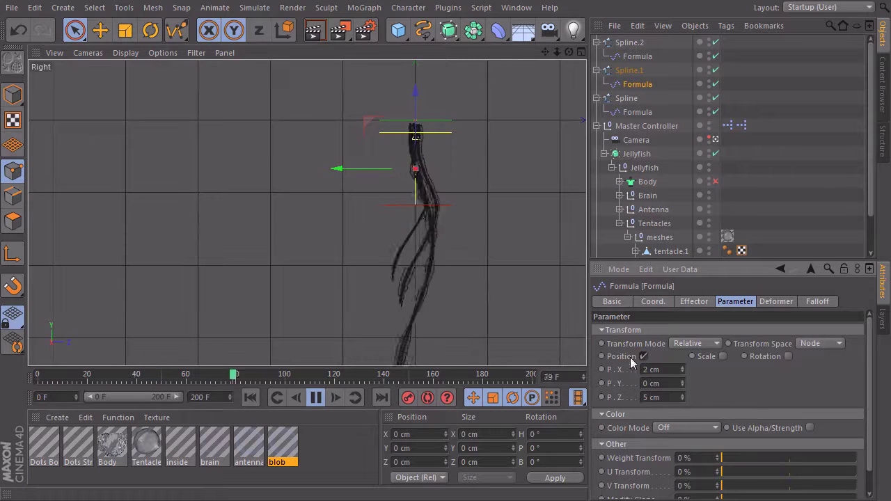
Offset Spline.2's Formula 2 cm in X and 4 cm in Z; set Spline.1's time variable to -0.592.
{"action": "left_click", "coordinate": [637, 57]}
{"action": "left_click_drag", "start_coordinate": [668, 371], "coordinate": [728, 380]}
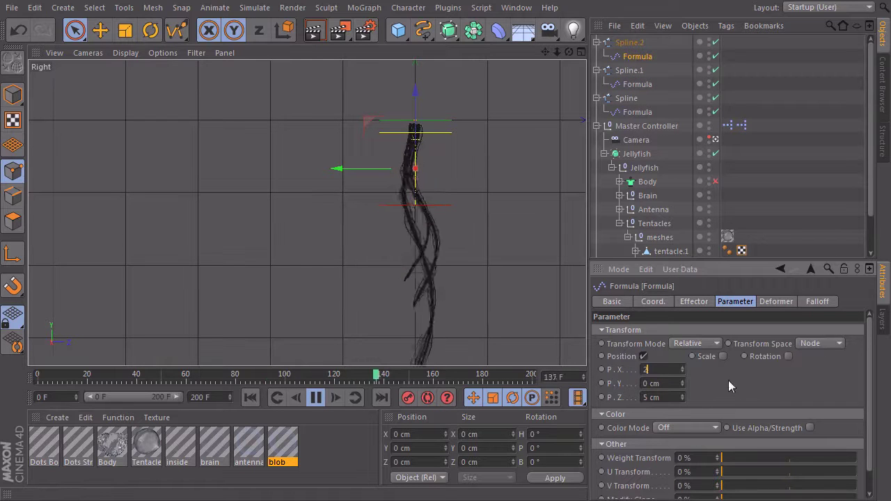
{"action": "left_click", "coordinate": [641, 395]}
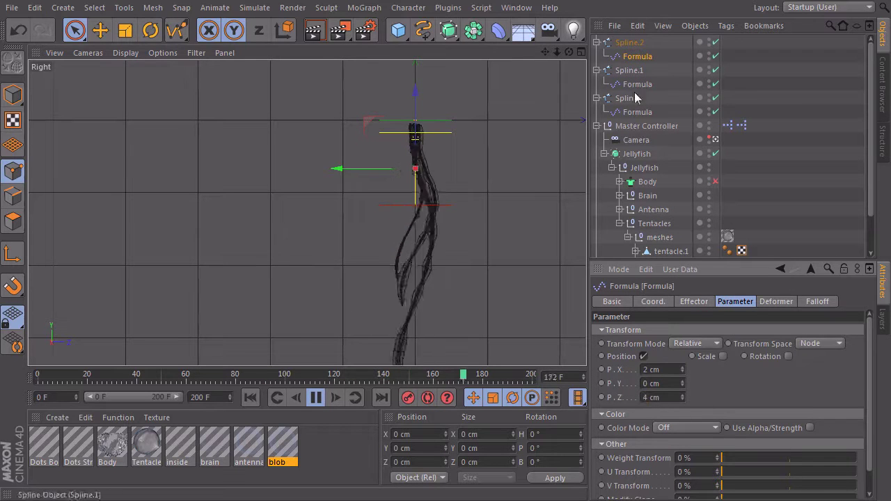
{"action": "left_click", "coordinate": [689, 304]}
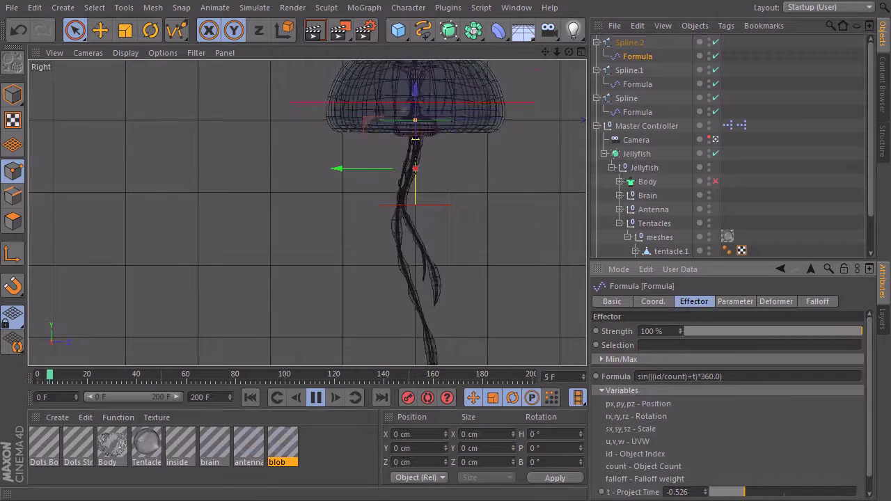
{"action": "left_click_drag", "start_coordinate": [744, 492], "coordinate": [749, 495]}
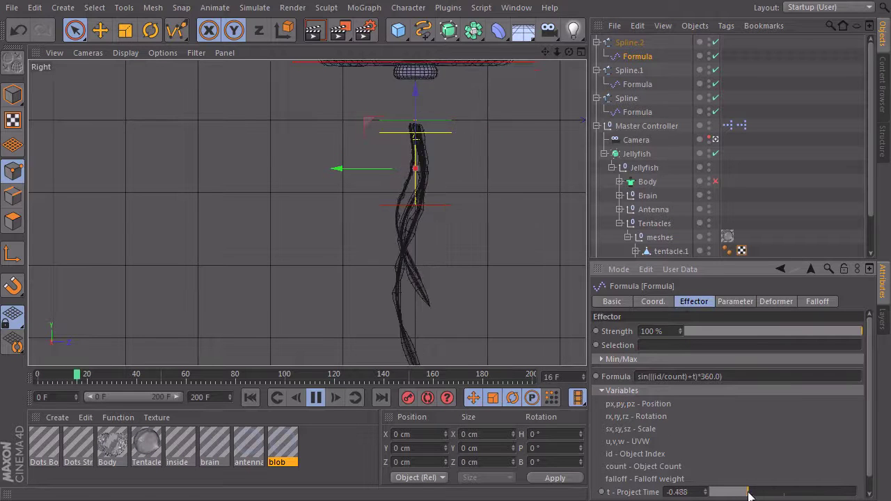
{"action": "left_click", "coordinate": [637, 84]}
{"action": "left_click", "coordinate": [739, 492]}
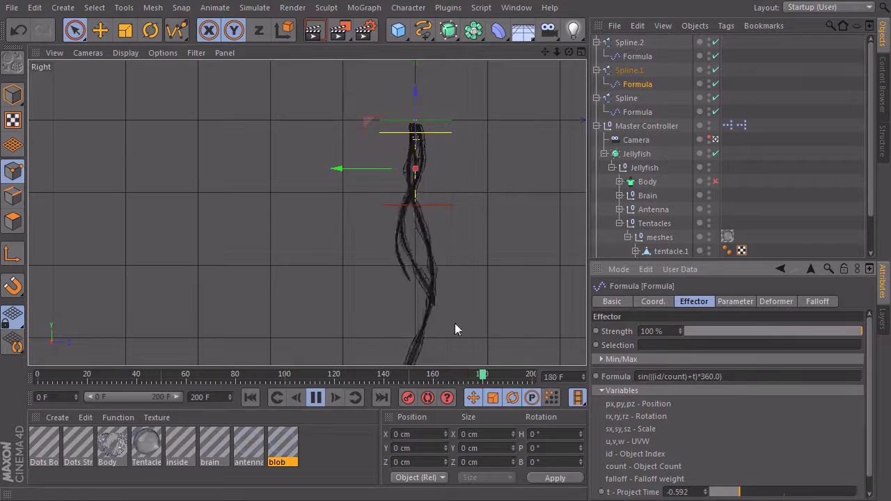
Clear the selection, switch to the perspective view and look through the scene camera.
{"action": "left_click", "coordinate": [745, 196]}
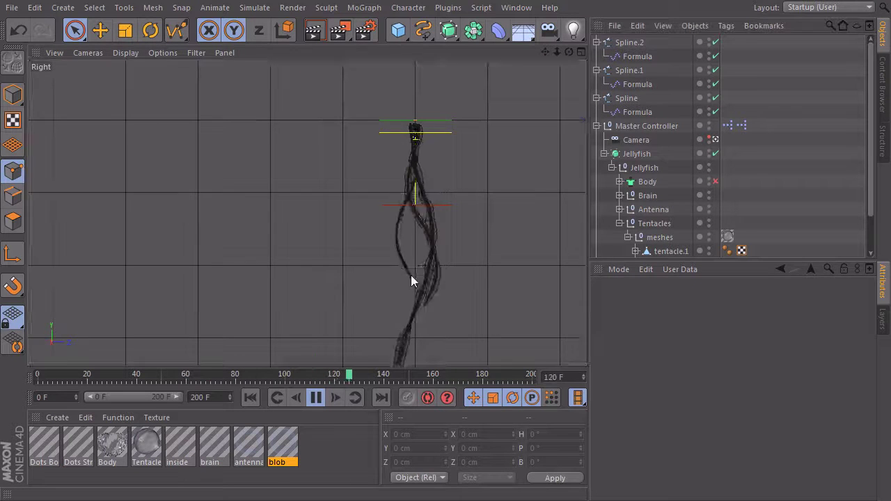
{"action": "key", "text": "F1"}
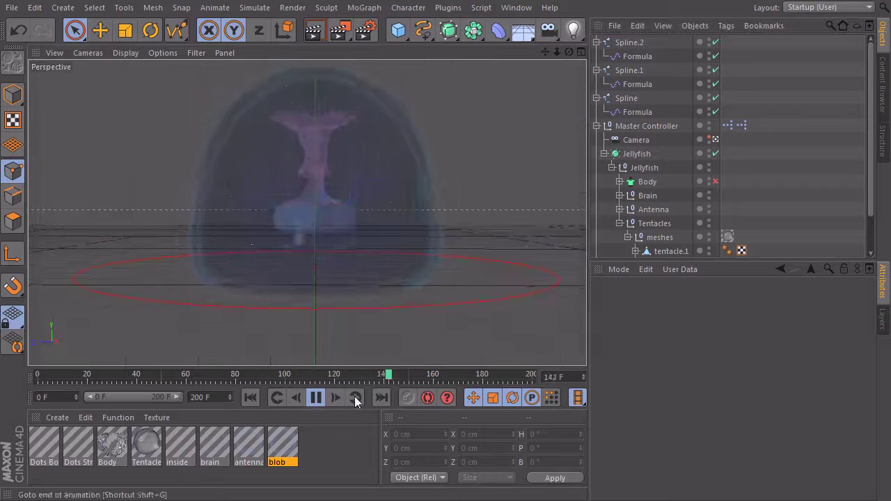
{"action": "left_click", "coordinate": [715, 139]}
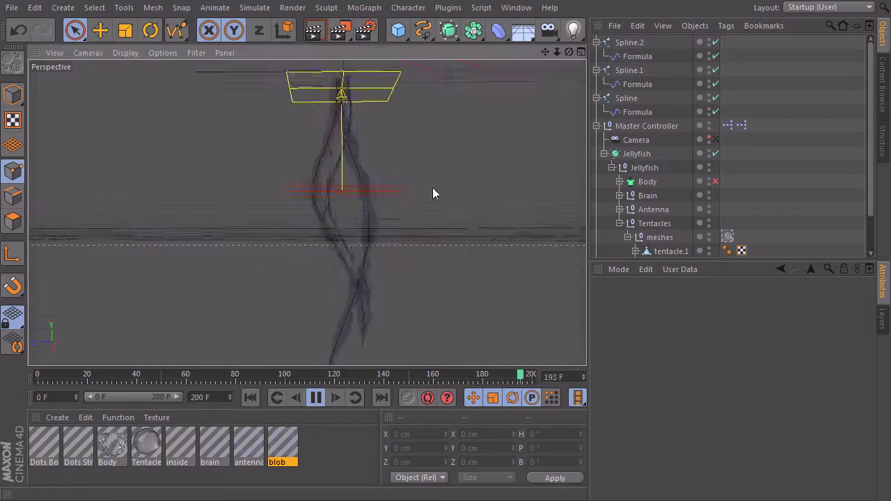